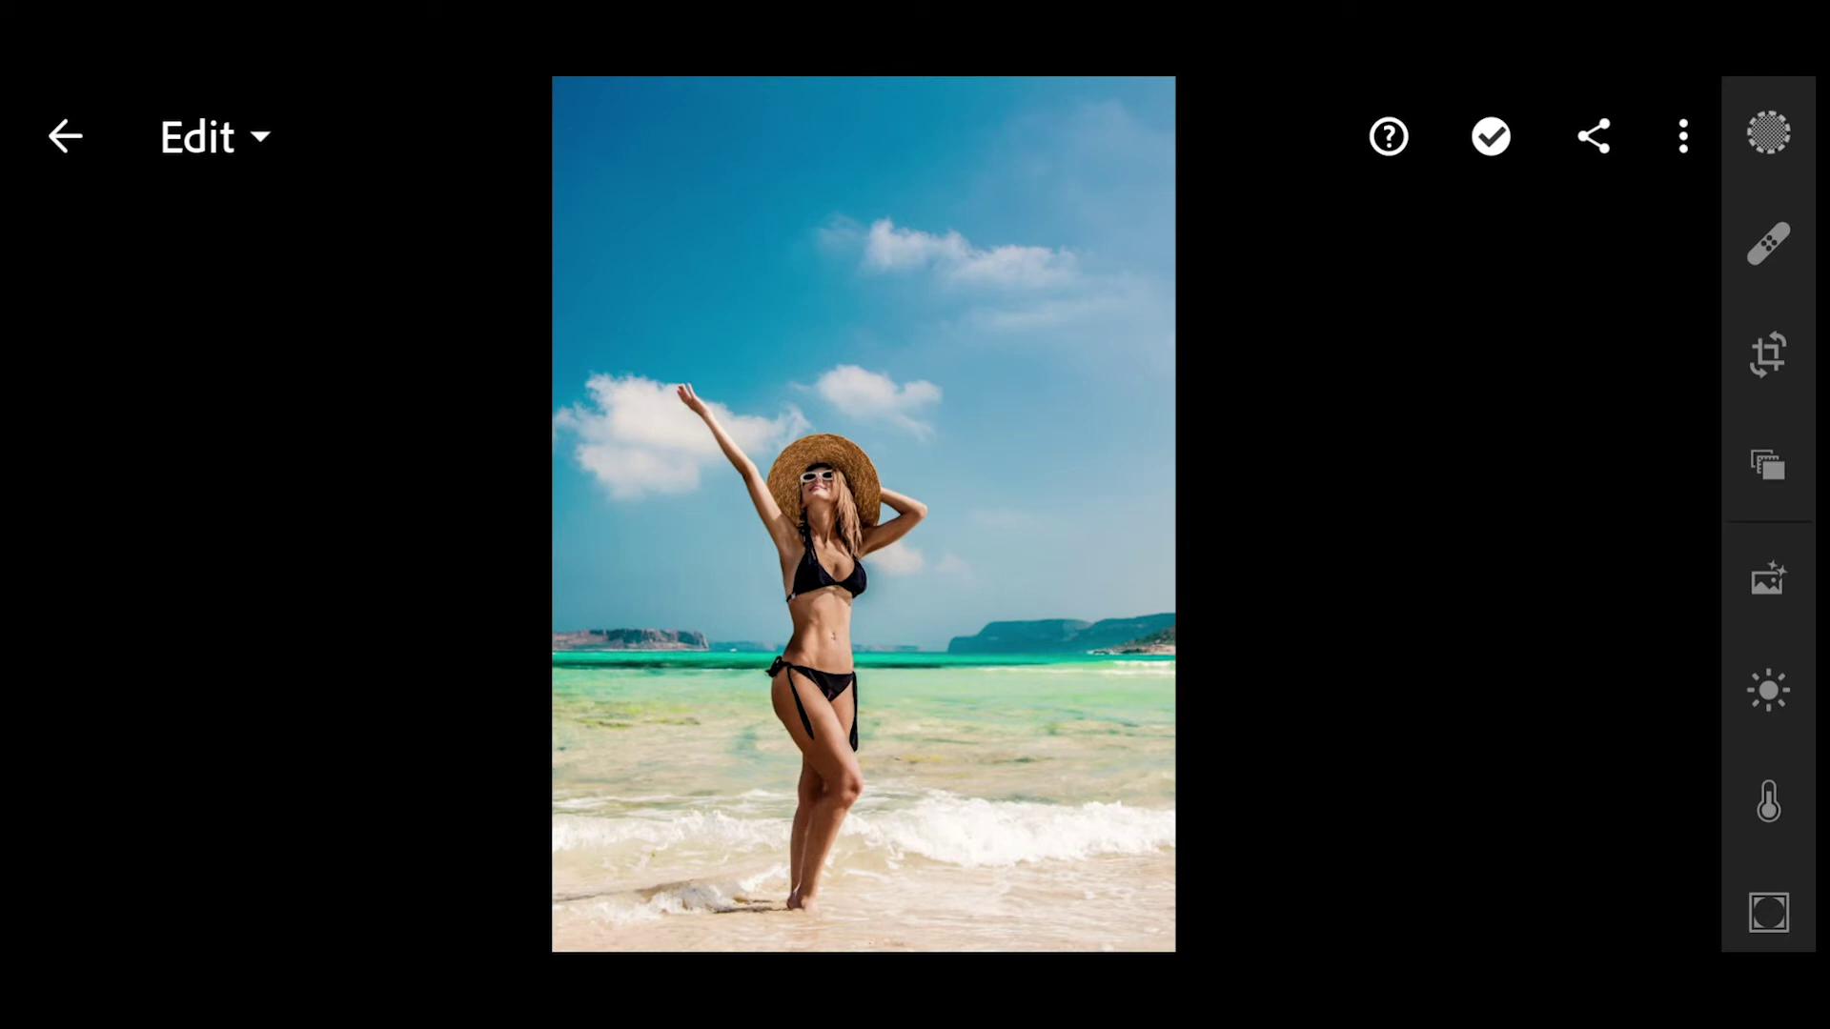
# Set the Light sliders to Contrast 40, Shadows 65, Whites -12 and Blacks -49
pyautogui.click(1769, 690)
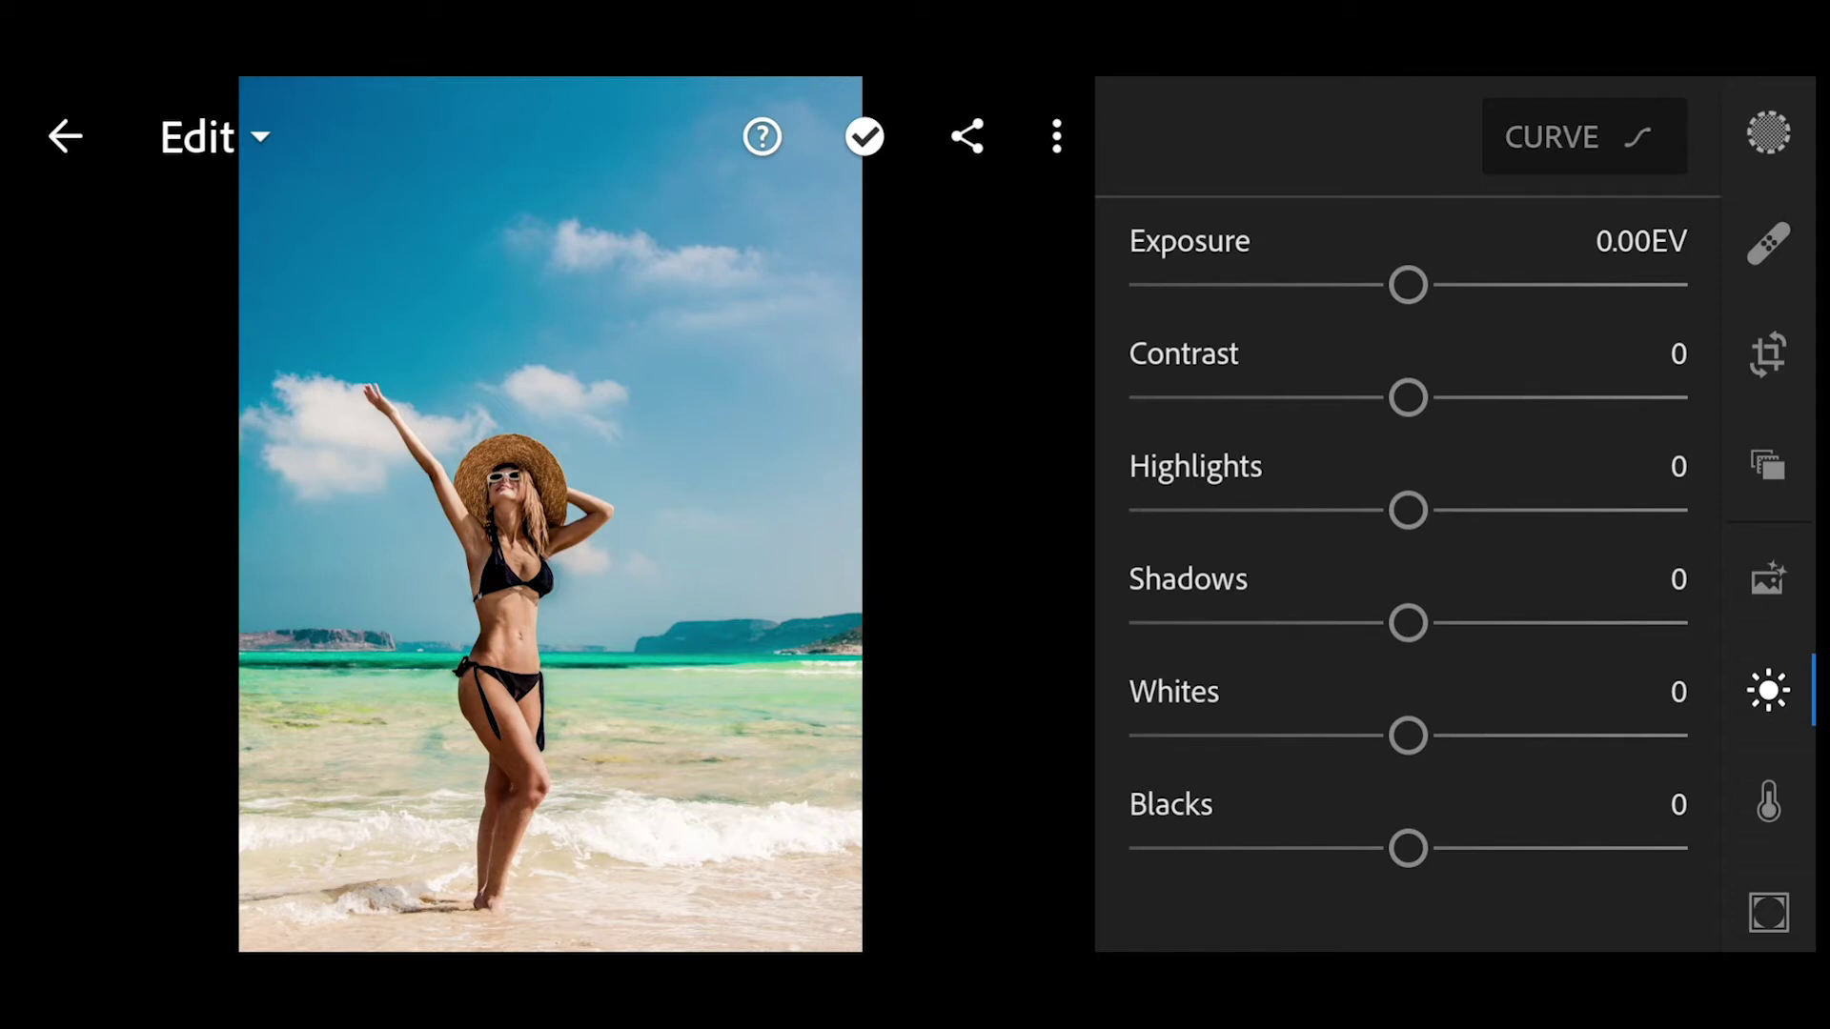
pyautogui.moveTo(1437, 404); pyautogui.dragTo(1556, 430)
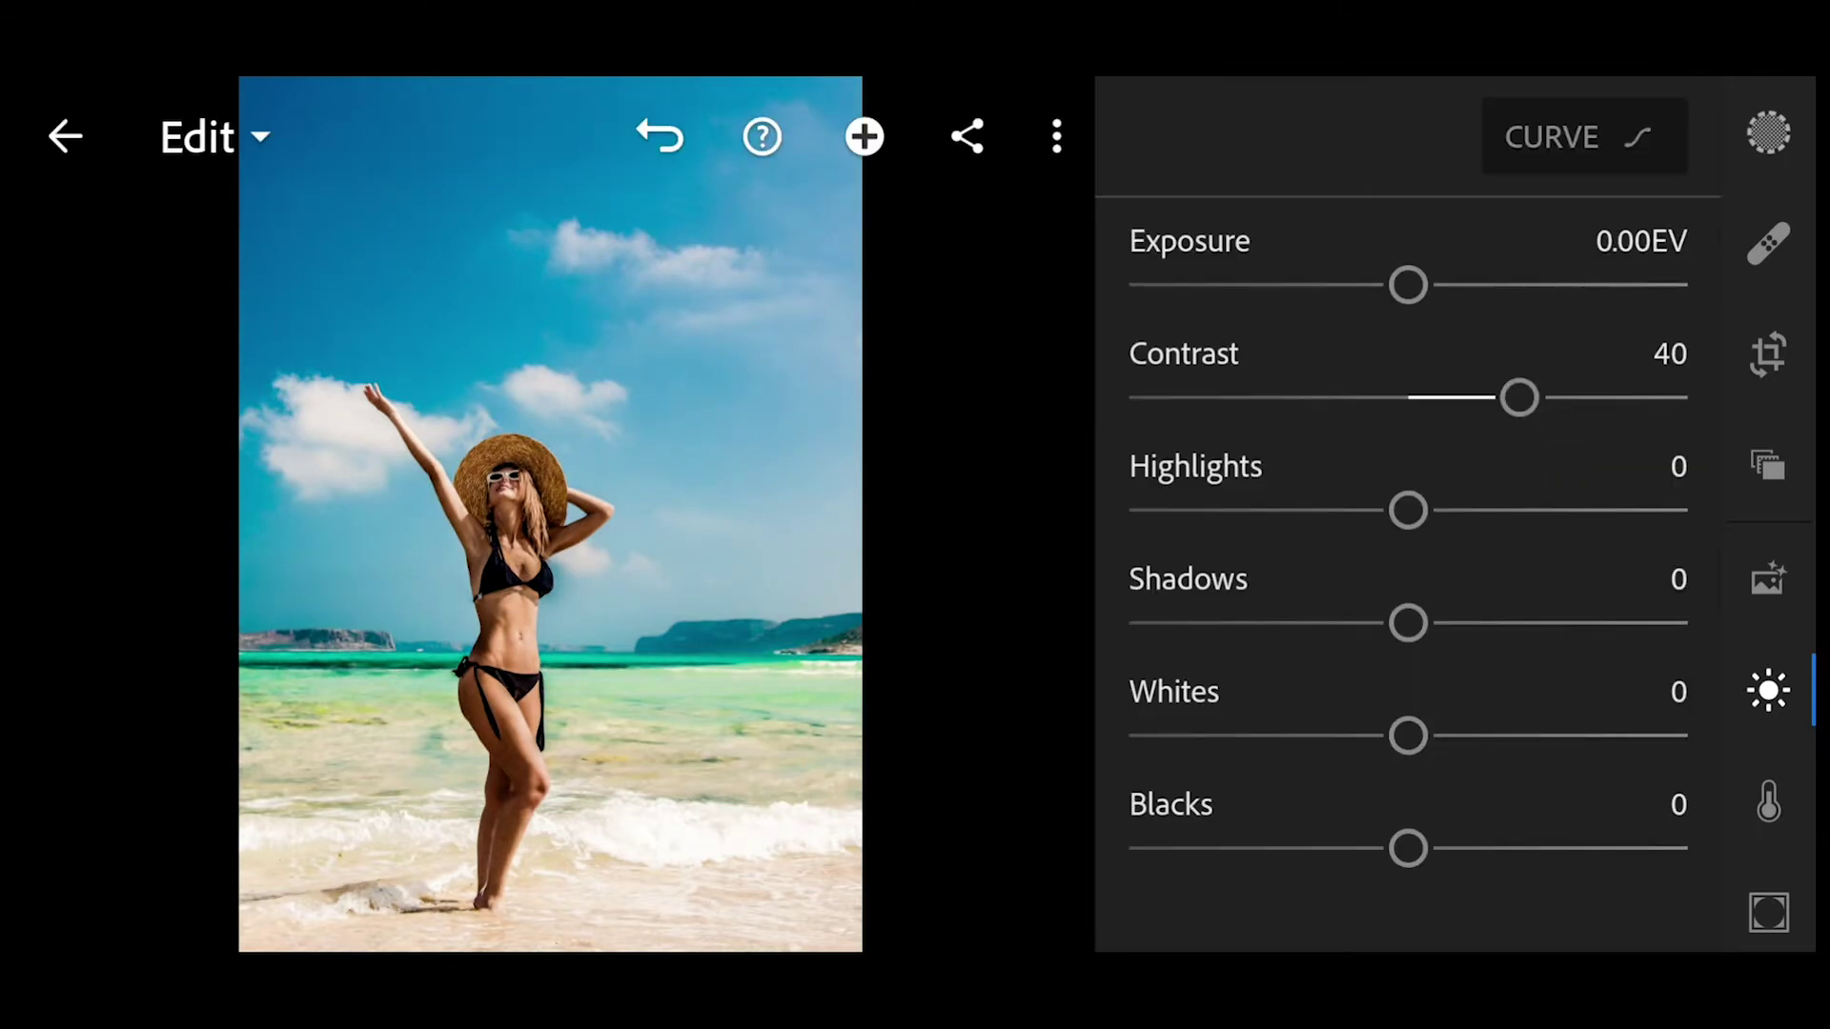
pyautogui.moveTo(1408, 623)
pyautogui.mouseDown()
pyautogui.moveTo(1646, 658)
pyautogui.moveTo(1626, 663)
pyautogui.mouseUp()
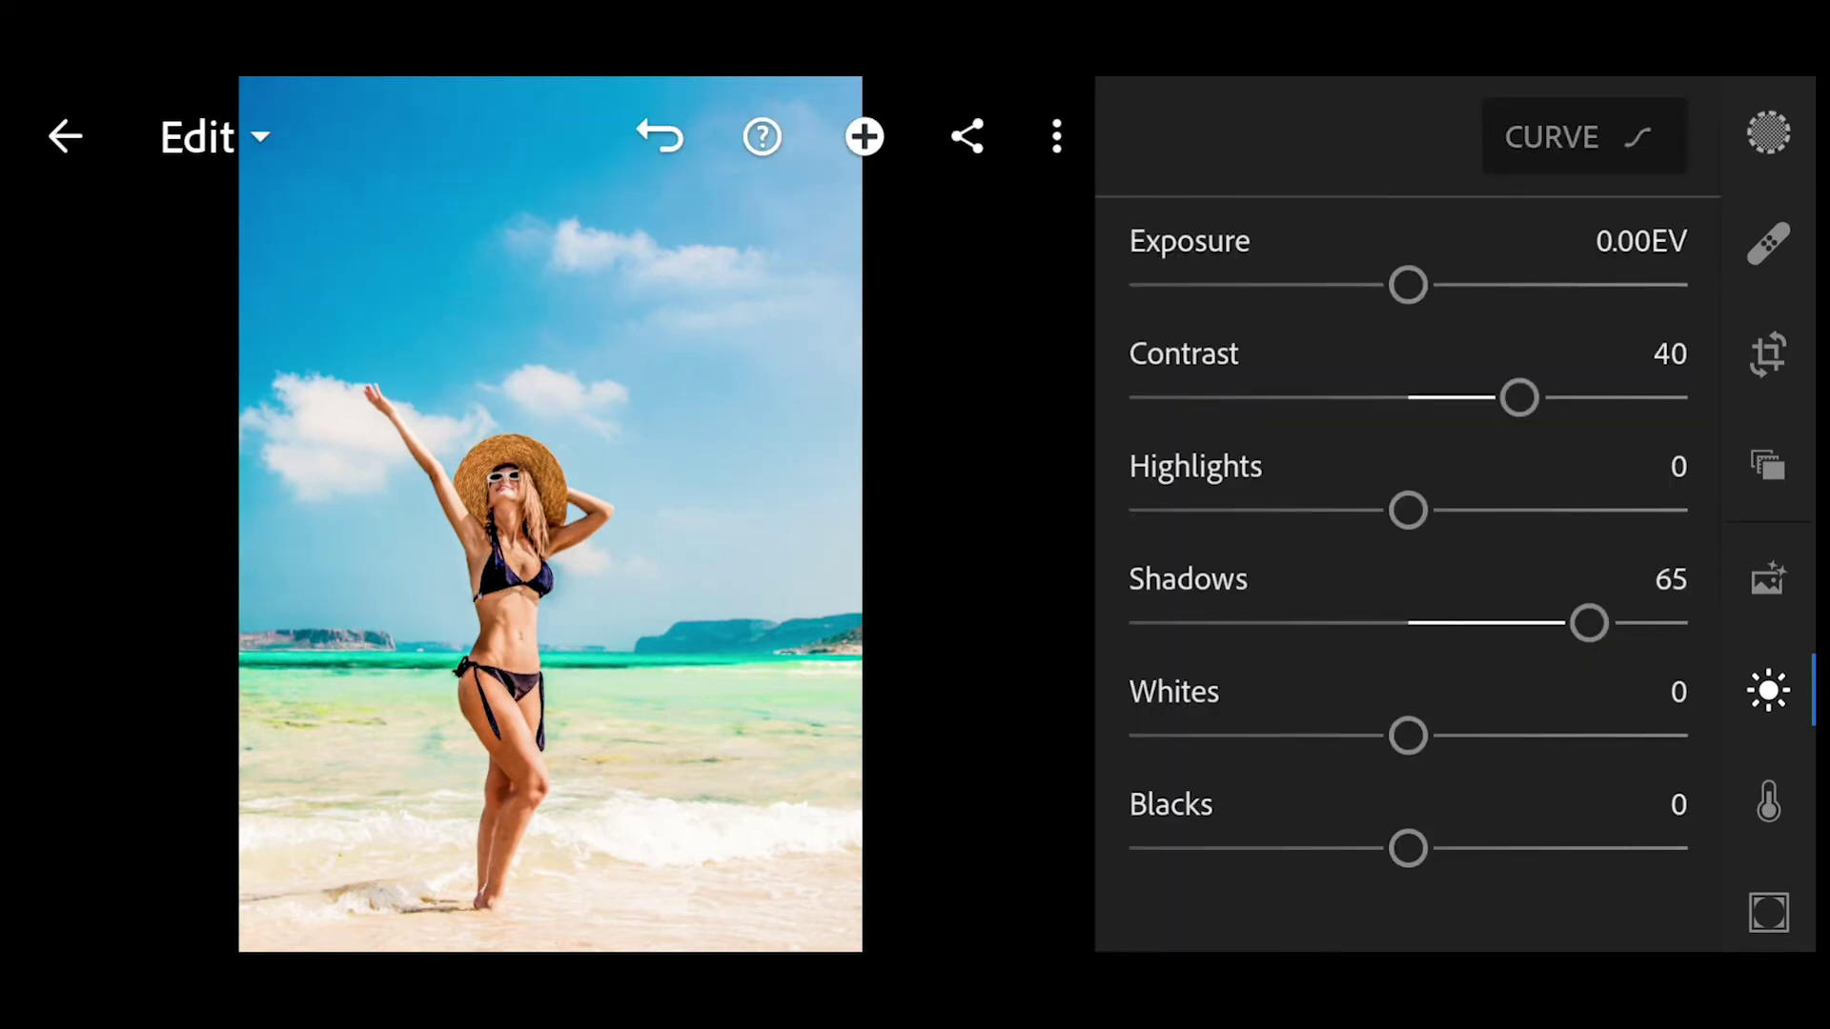
pyautogui.moveTo(1408, 735); pyautogui.dragTo(1374, 735)
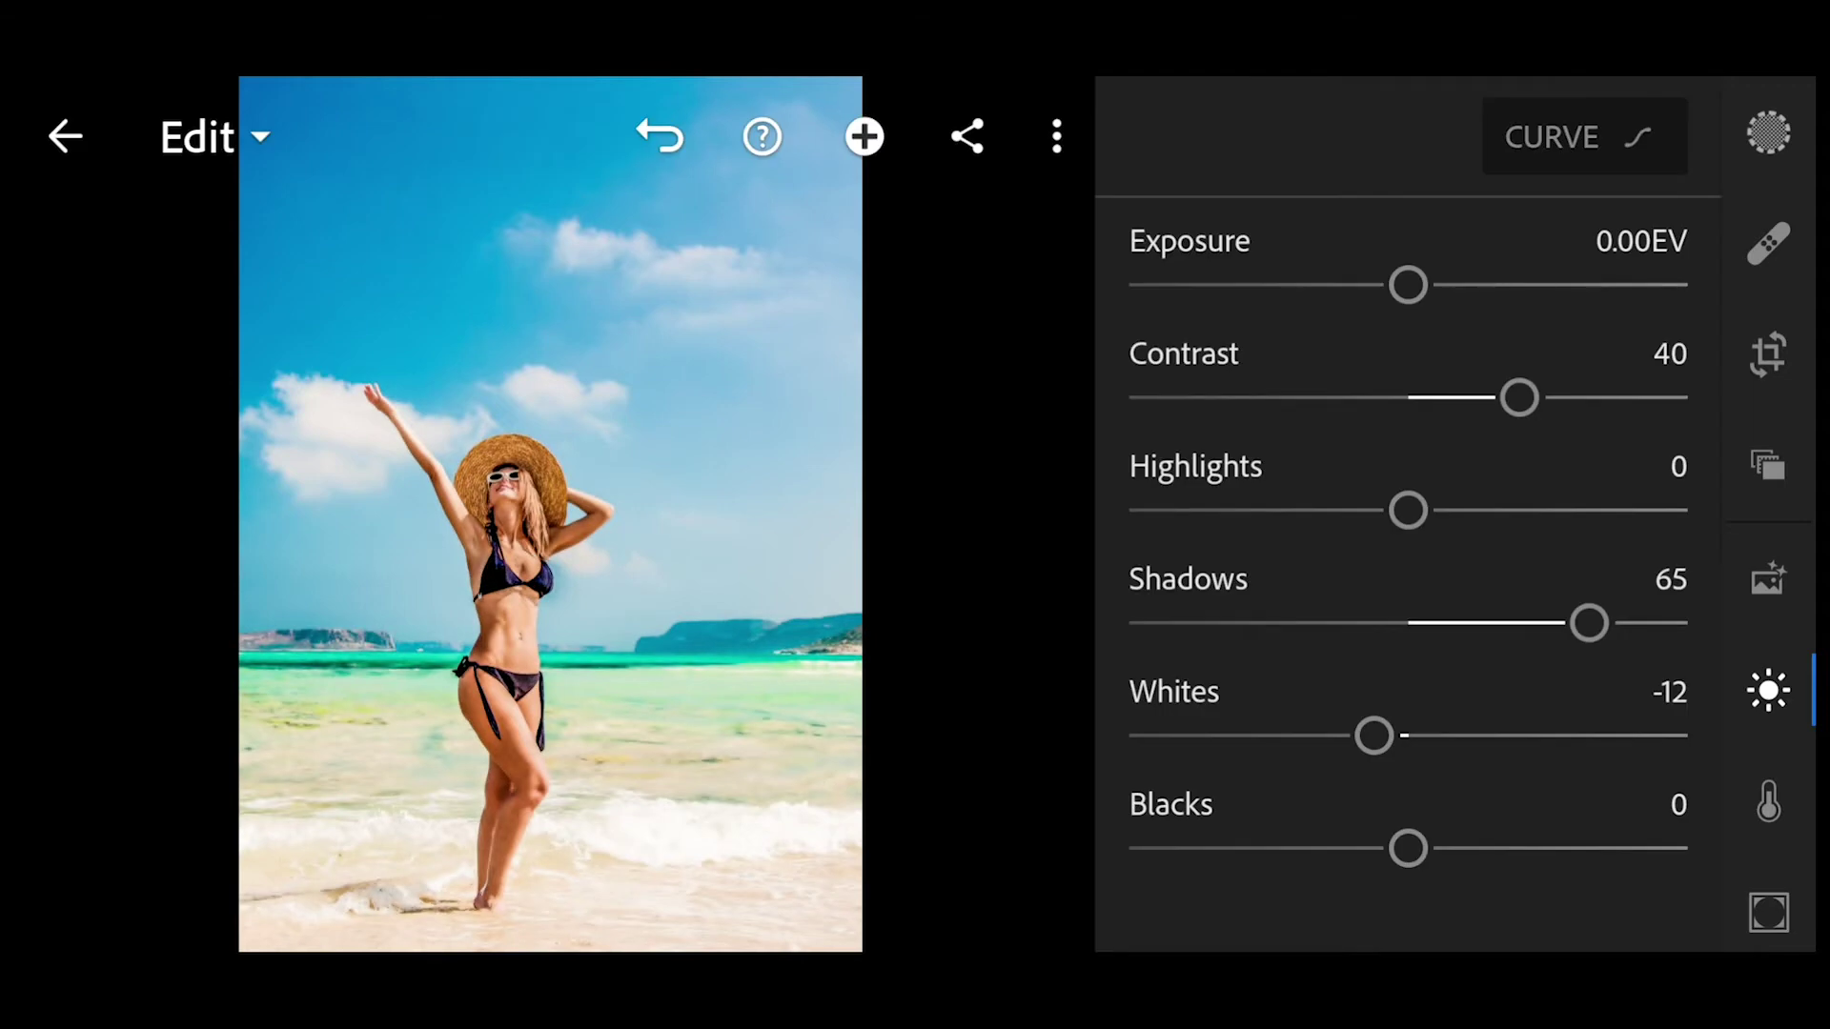
pyautogui.moveTo(1408, 849); pyautogui.dragTo(1214, 843)
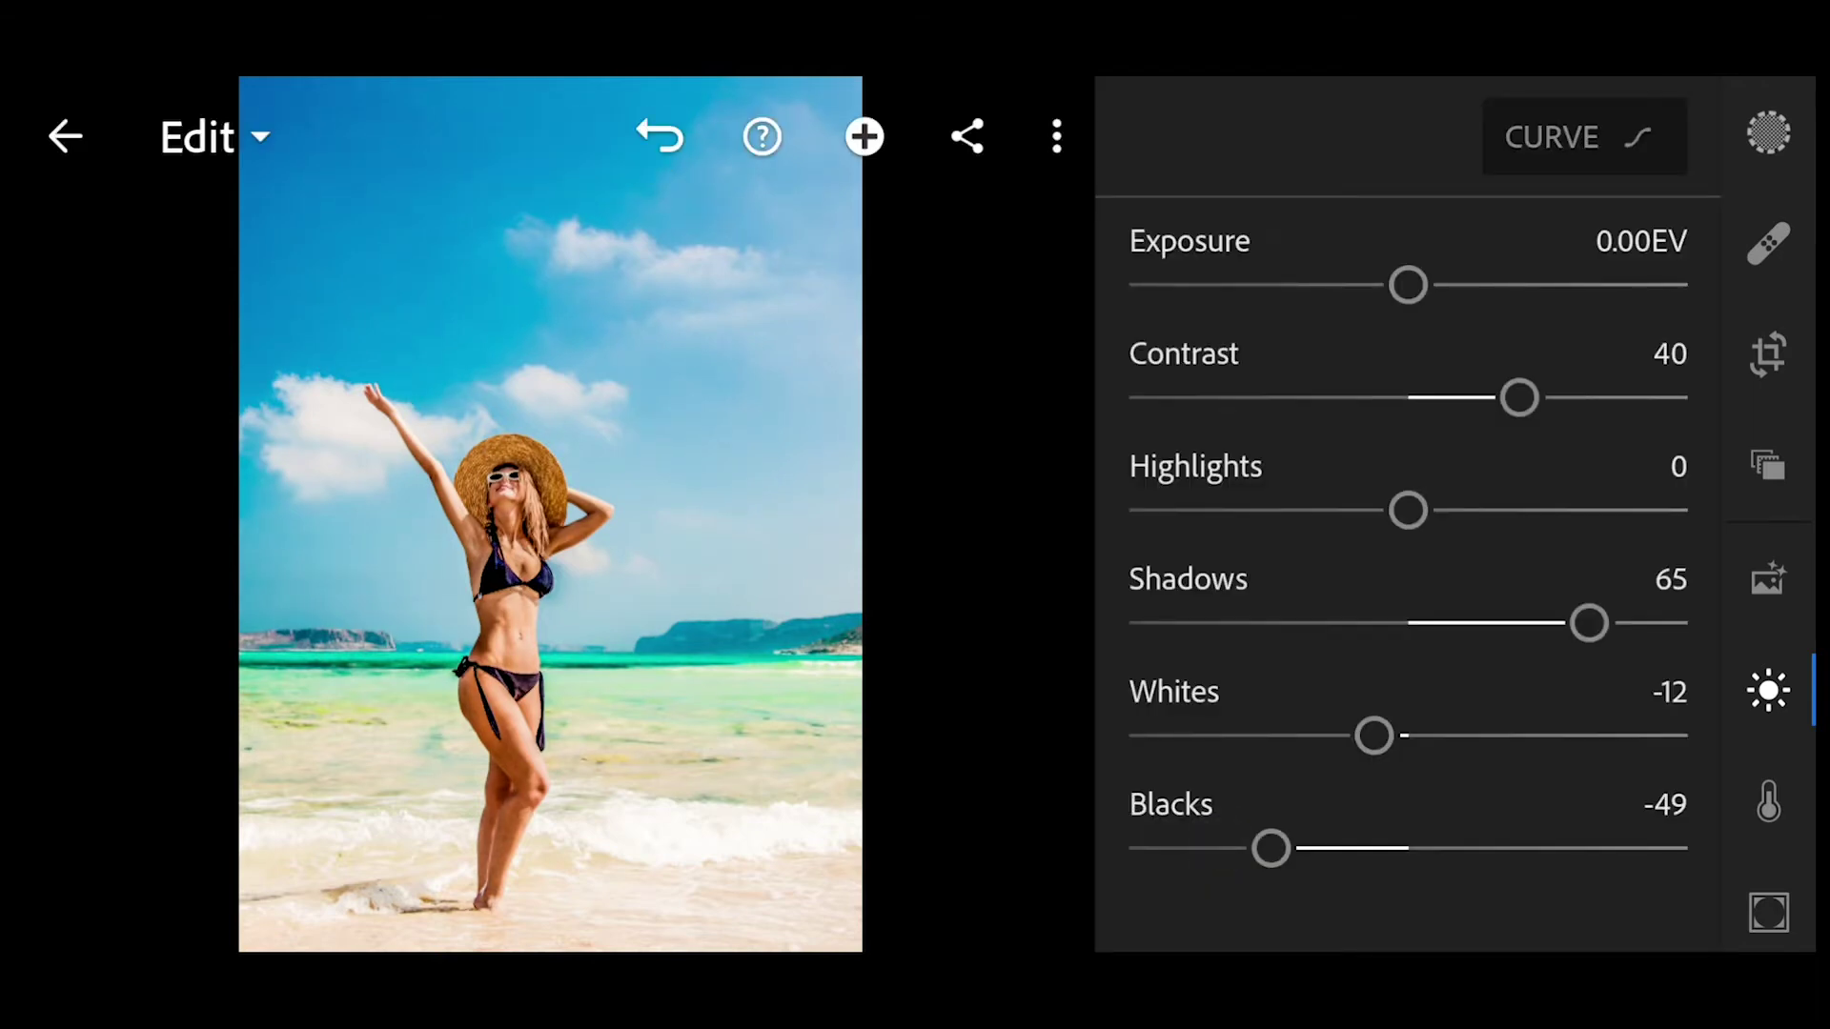
pyautogui.moveTo(1630, 684); pyautogui.dragTo(1638, 575)
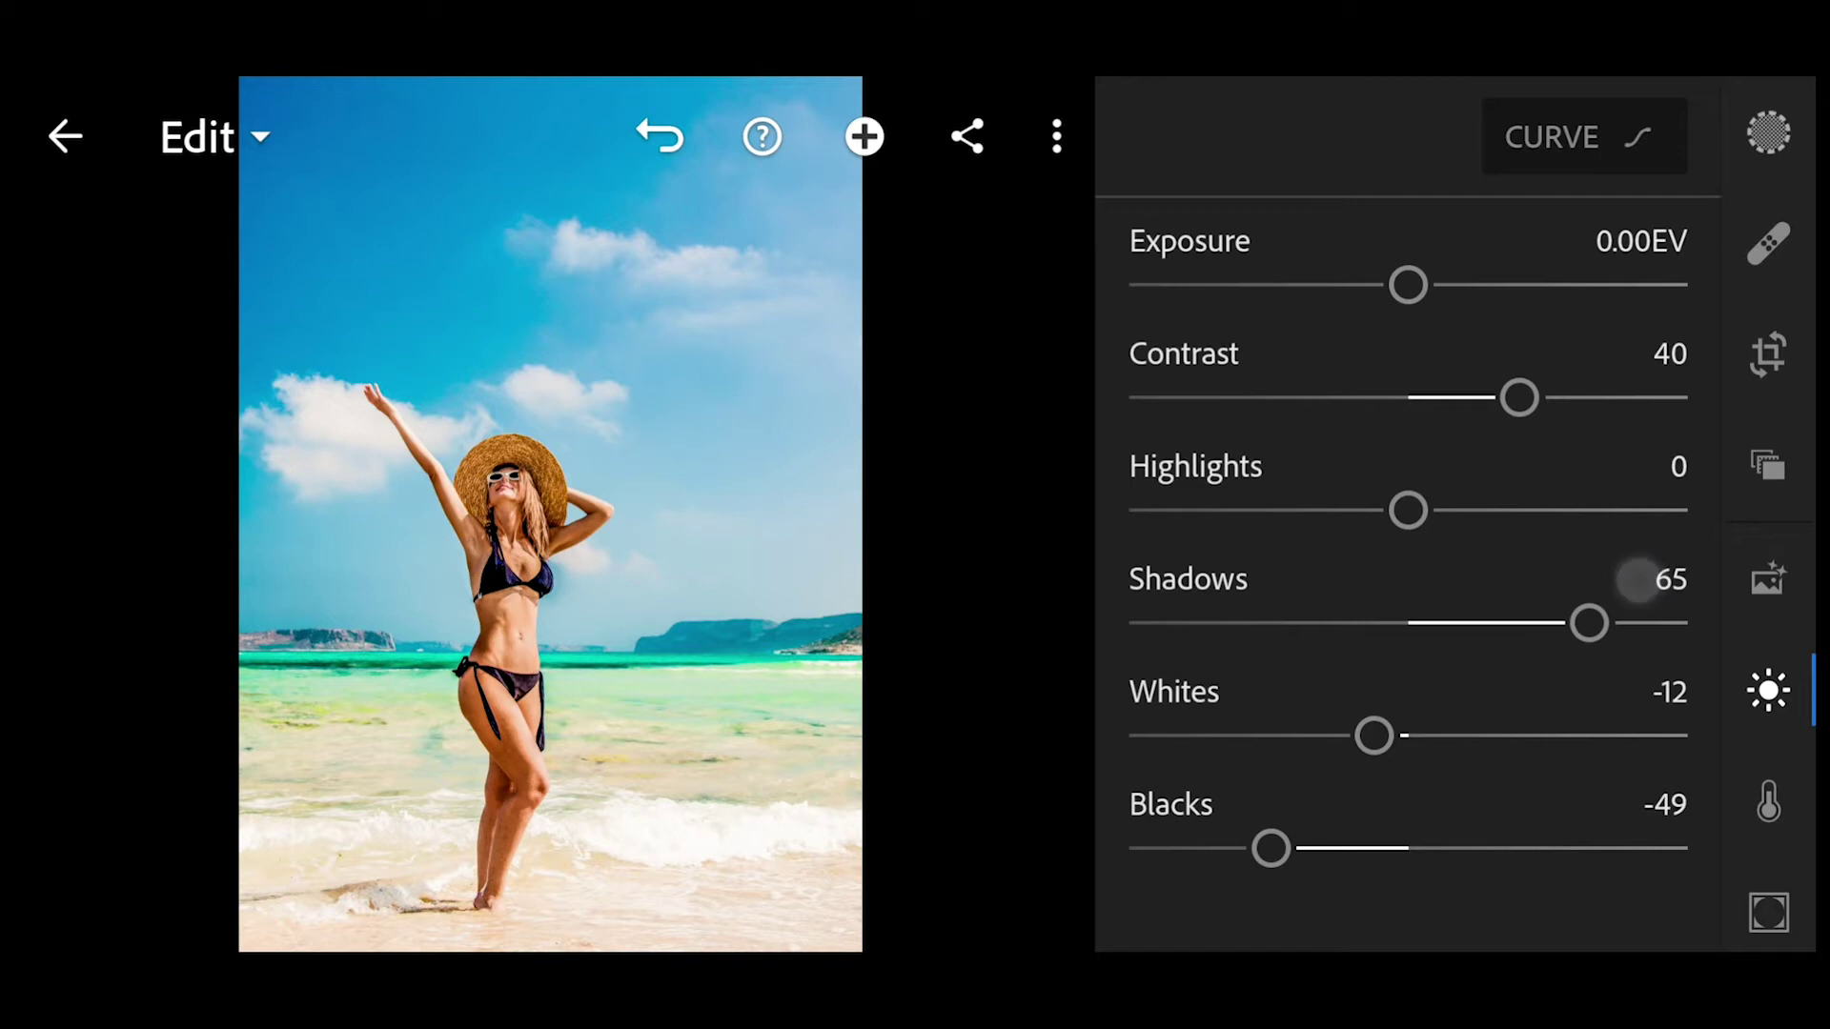
# Set the Color panel's Temp to 11 and Tint to -6
pyautogui.click(1768, 800)
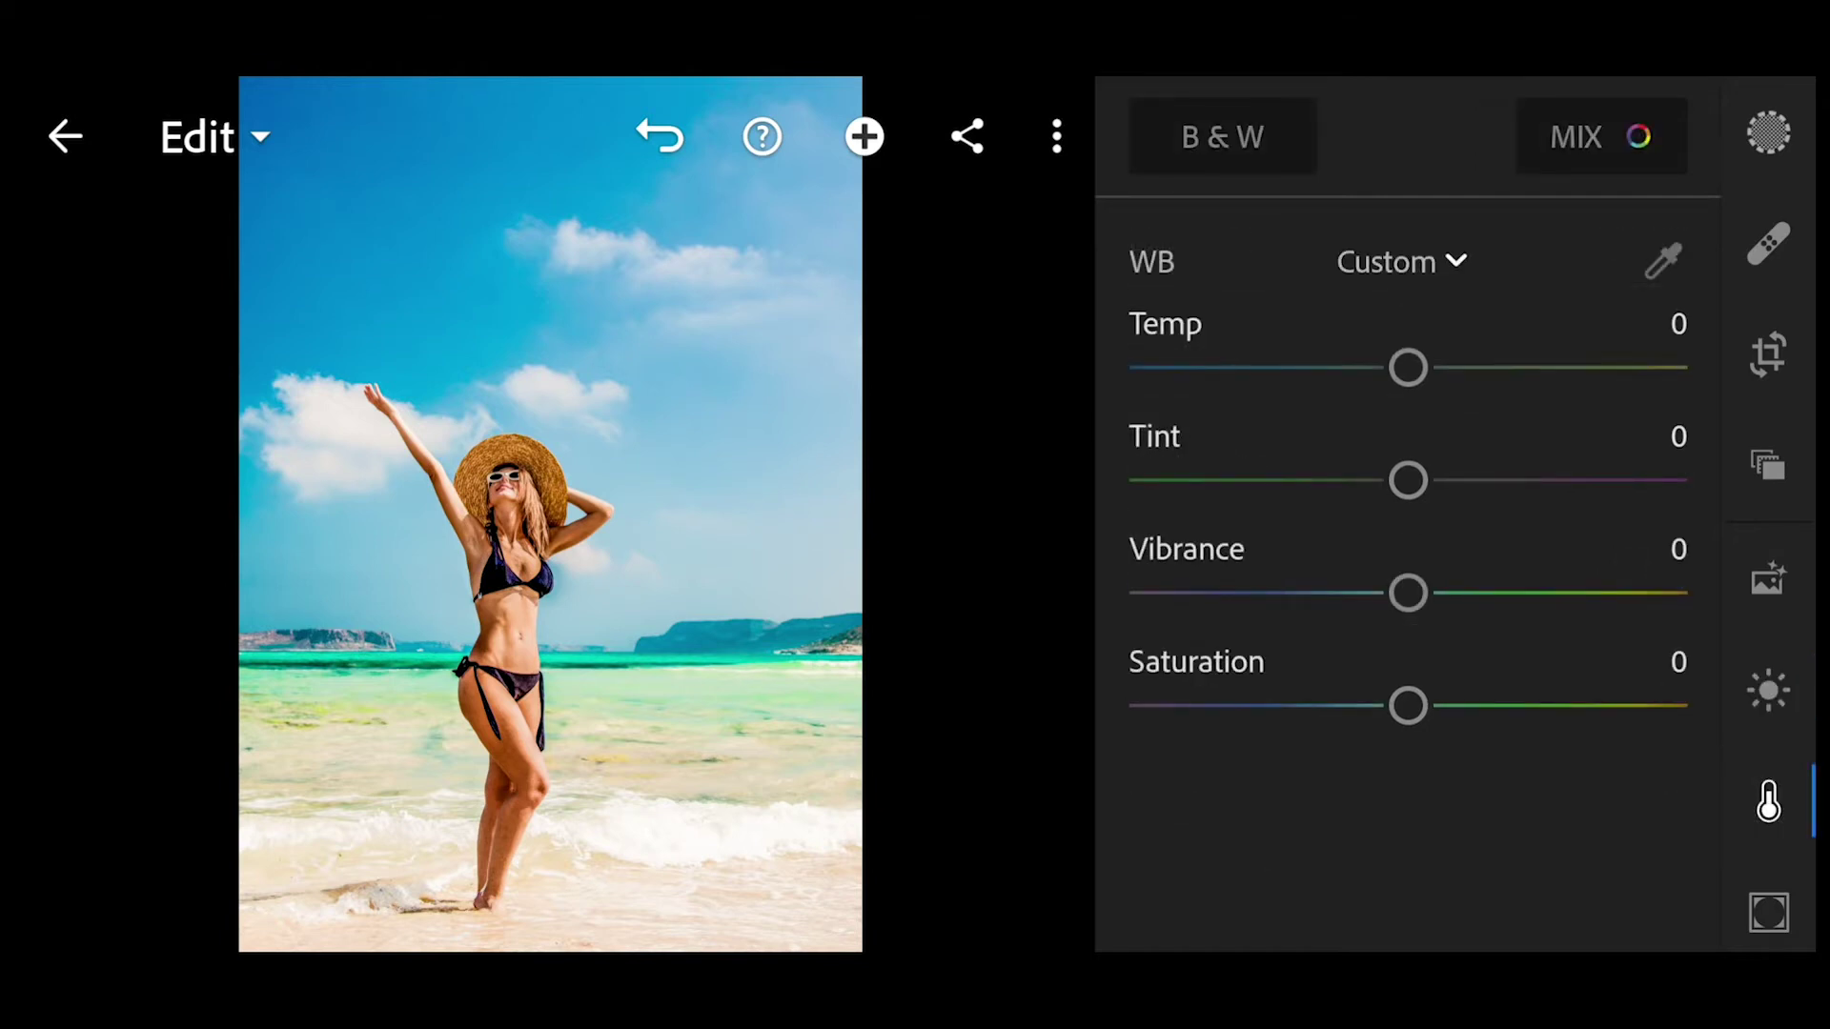
pyautogui.moveTo(1408, 367)
pyautogui.mouseDown()
pyautogui.moveTo(1477, 372)
pyautogui.moveTo(1439, 368)
pyautogui.mouseUp()
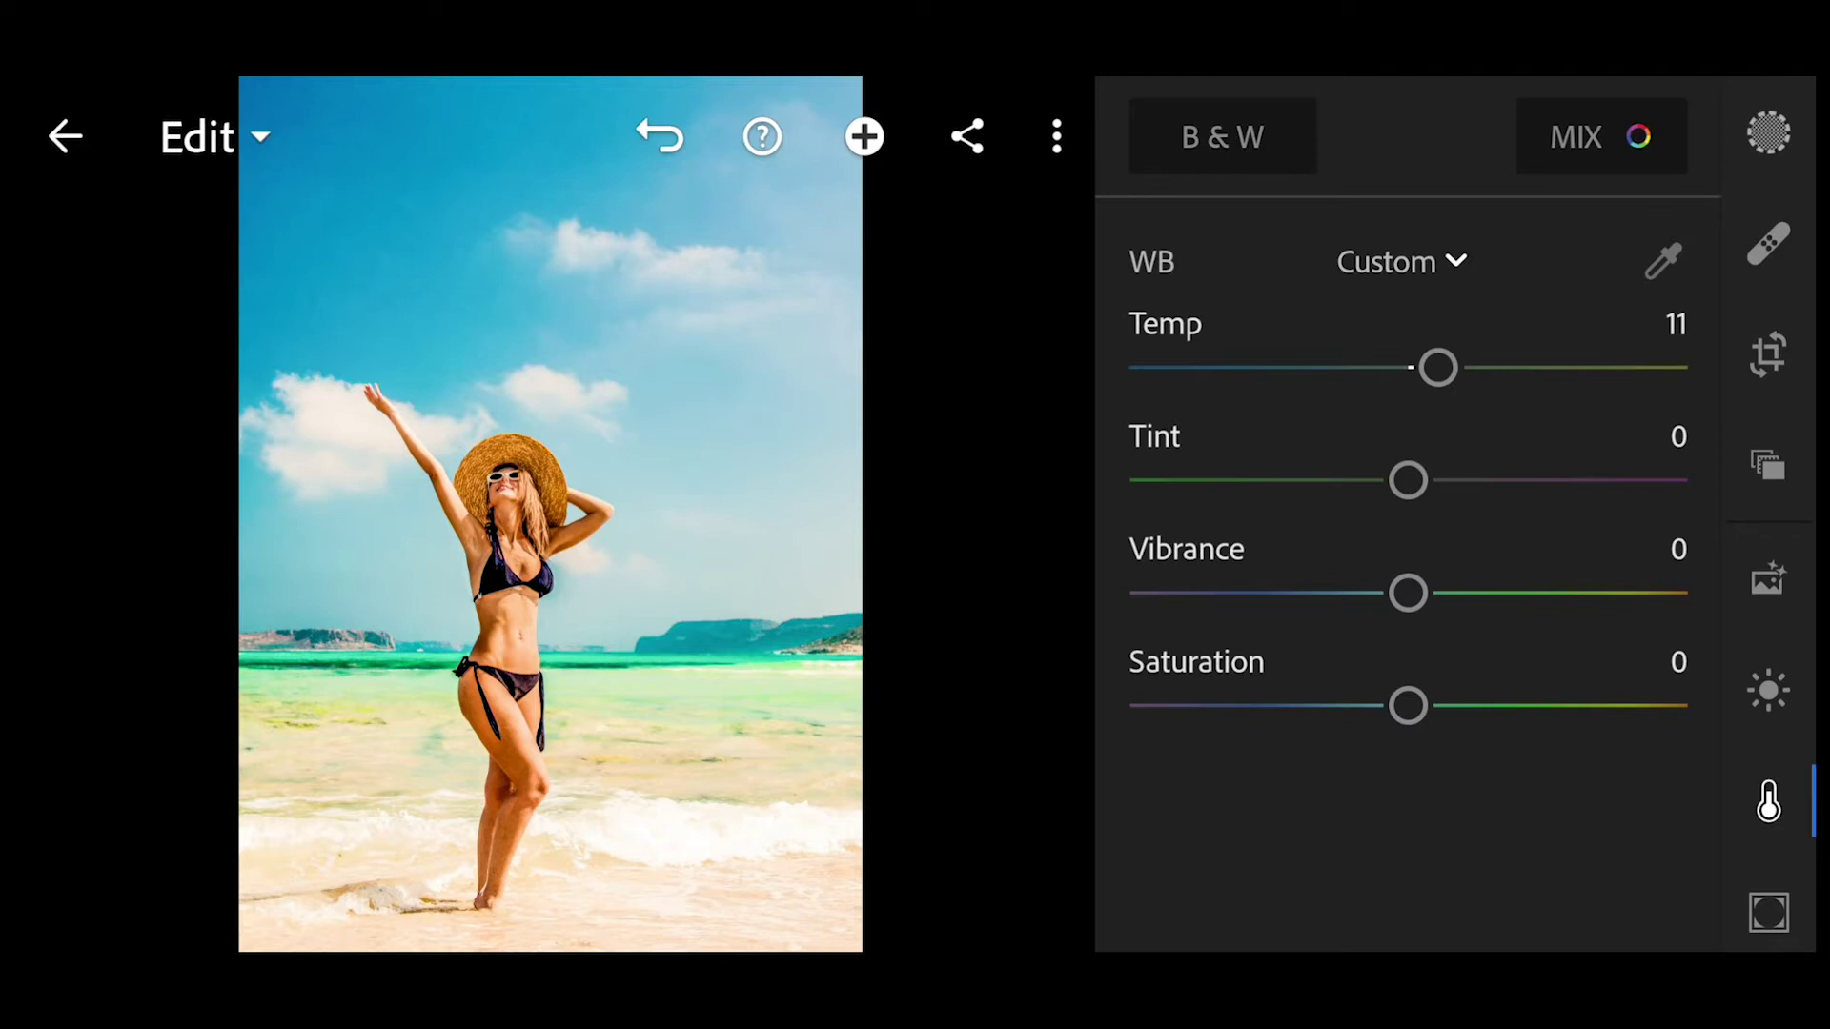
pyautogui.moveTo(1408, 481)
pyautogui.mouseDown()
pyautogui.moveTo(1364, 481)
pyautogui.moveTo(1391, 481)
pyautogui.mouseUp()
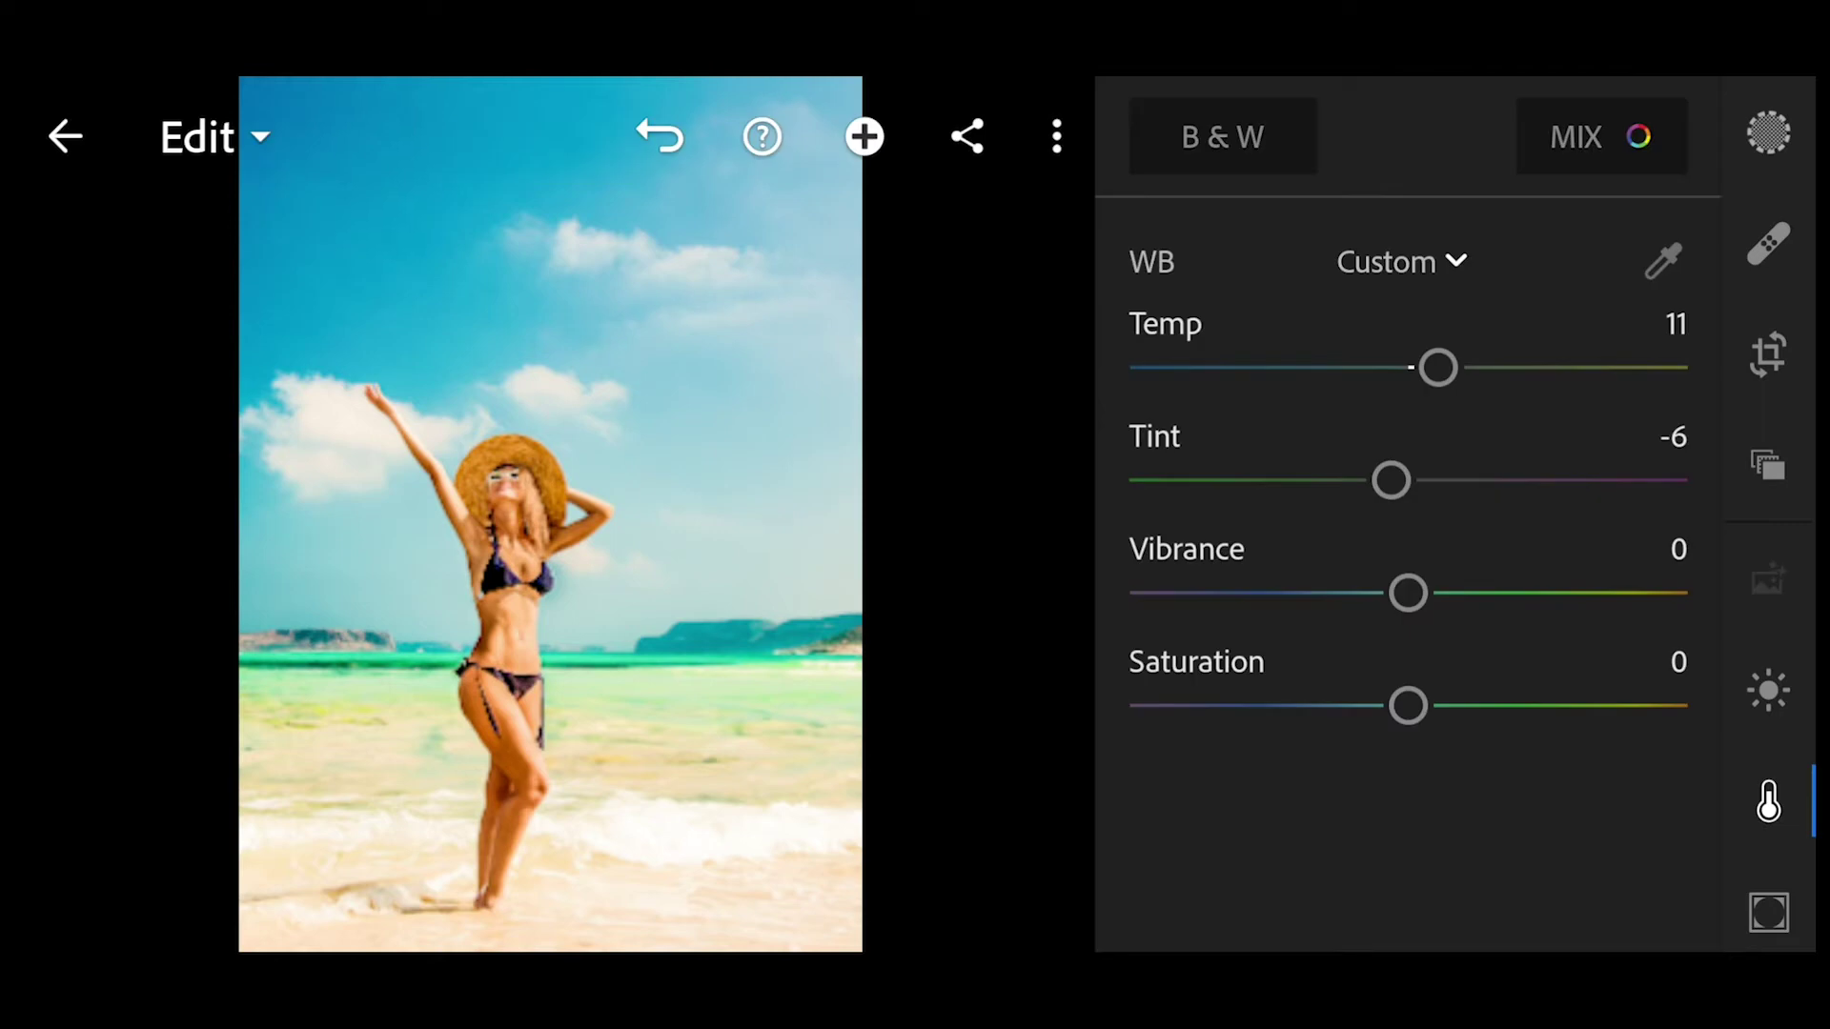
# Raise Clarity to 20 in the Effects panel
pyautogui.moveTo(1768, 771); pyautogui.dragTo(1765, 559)
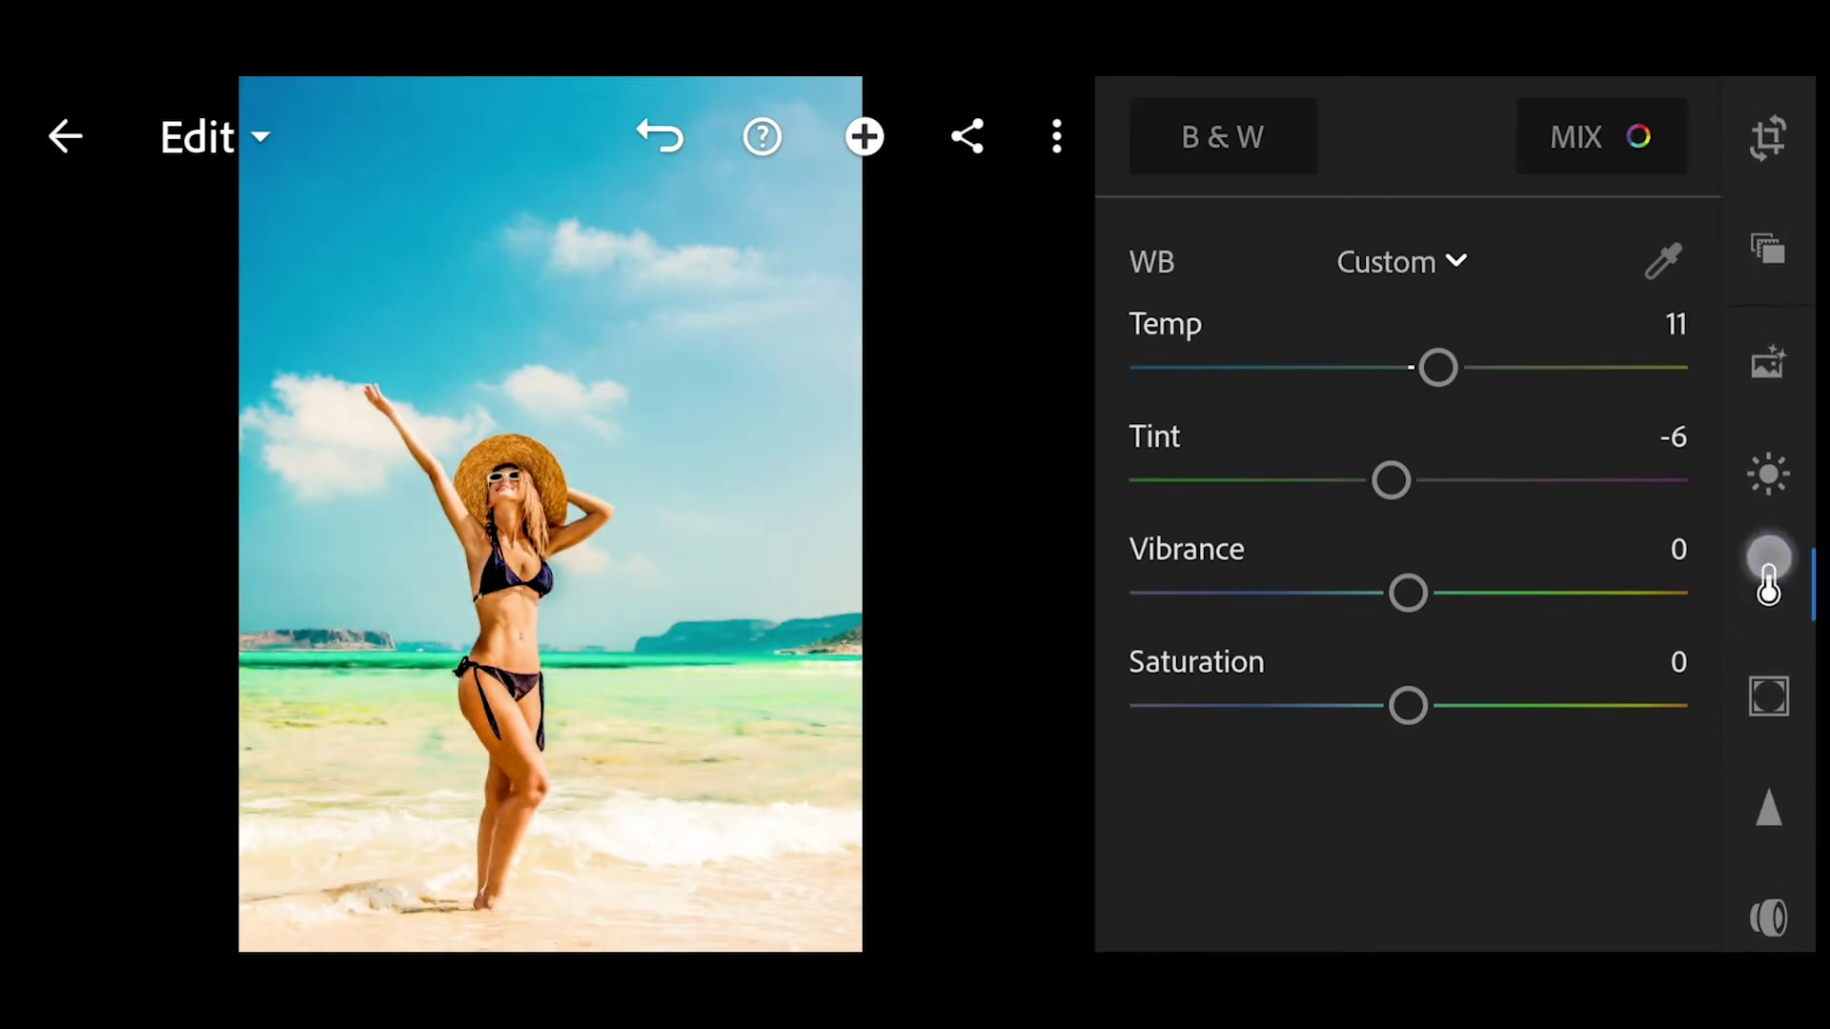
pyautogui.click(1769, 590)
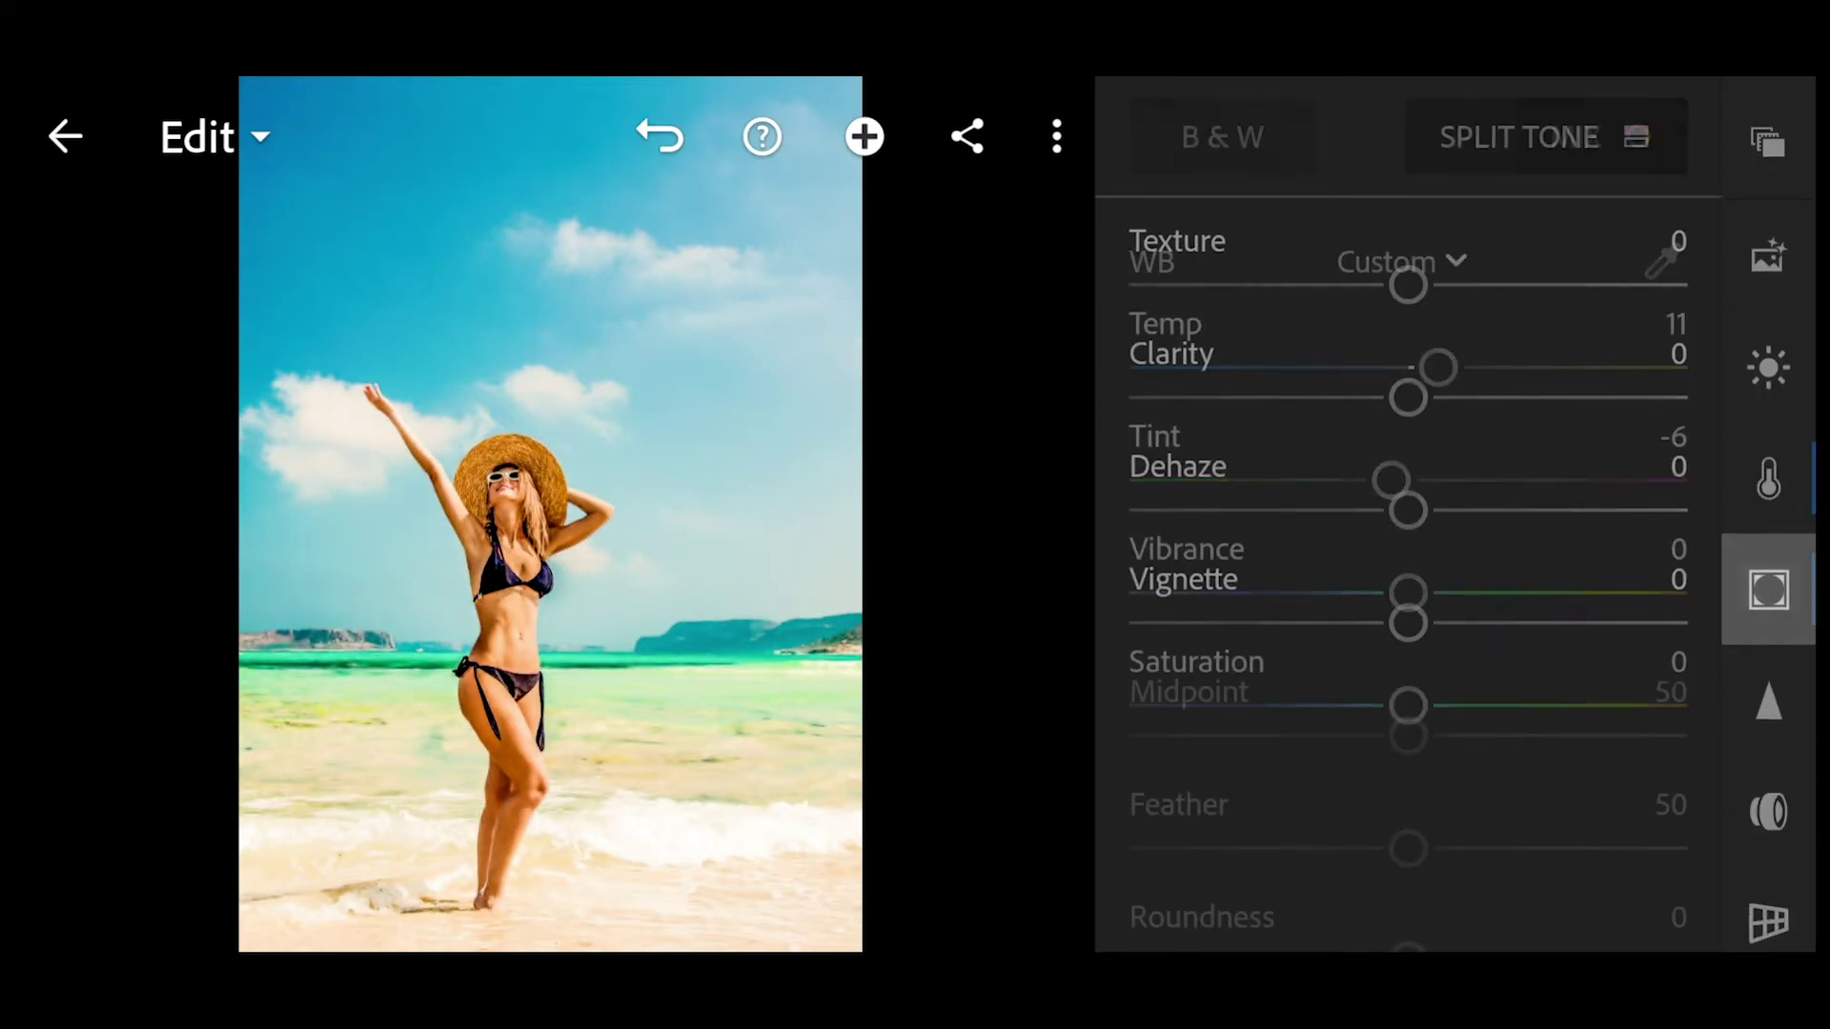
pyautogui.moveTo(1408, 397); pyautogui.dragTo(1479, 415)
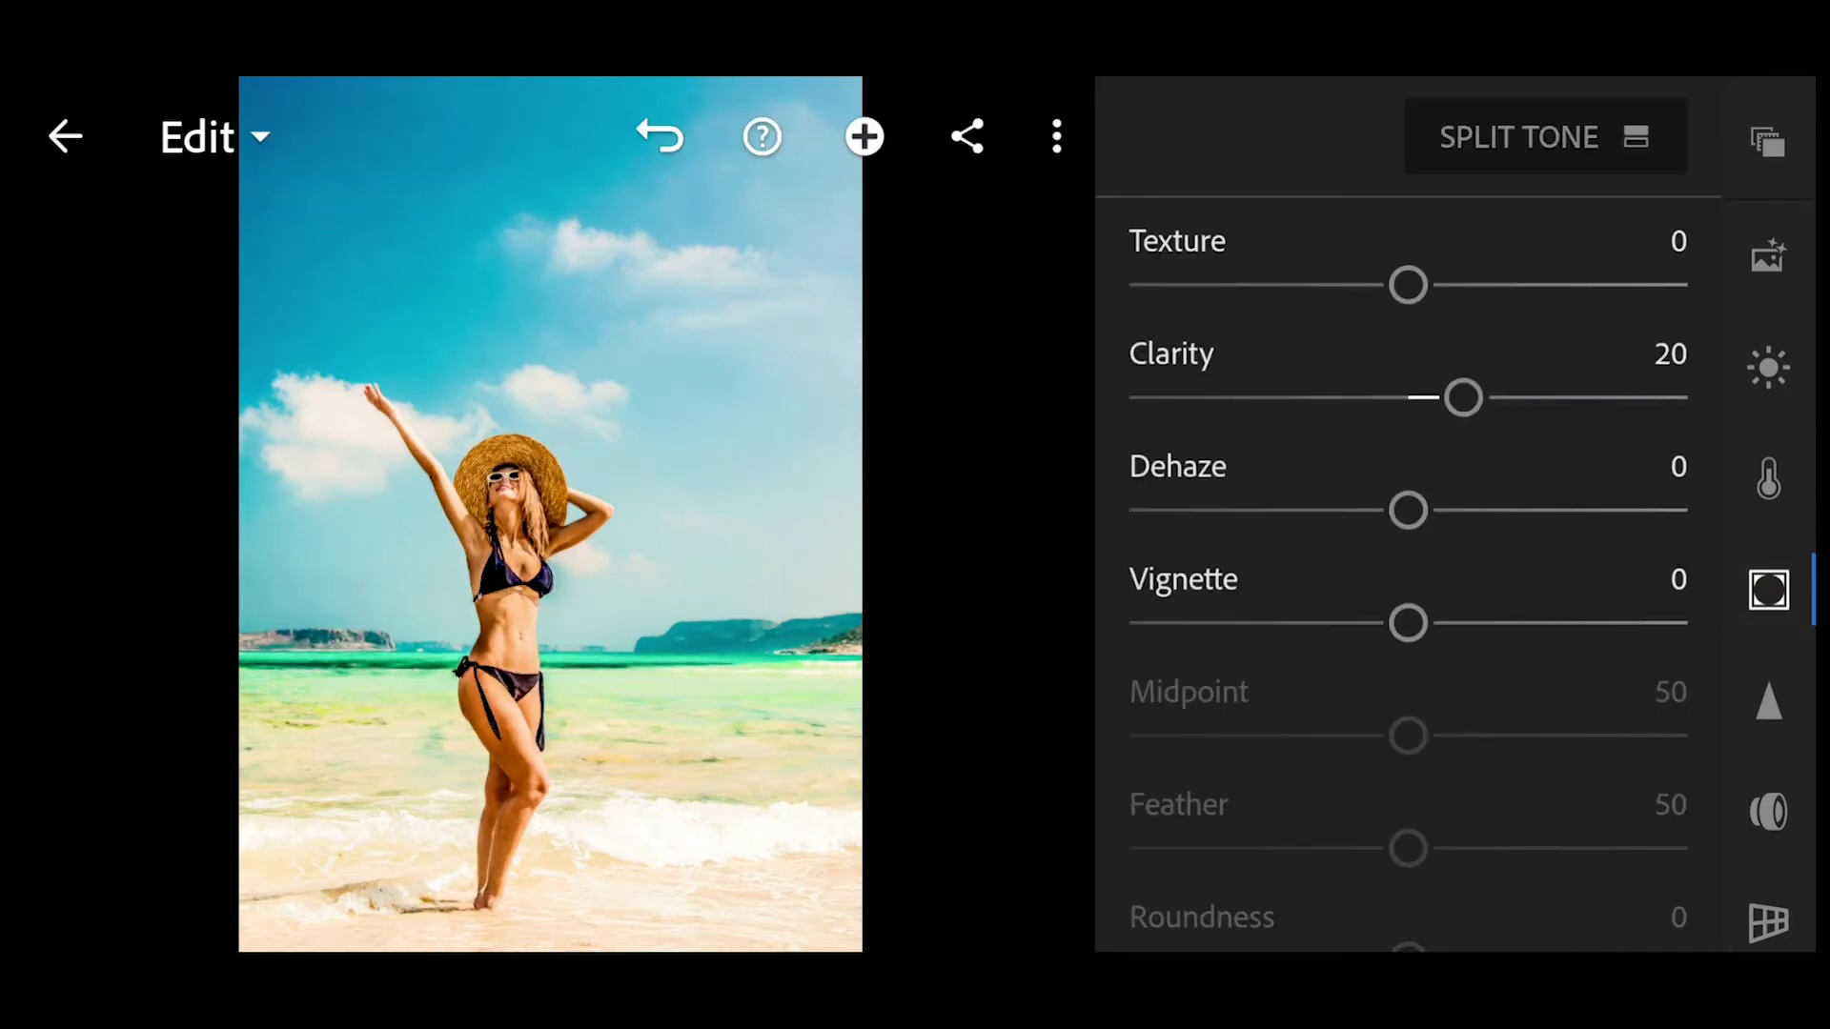
pyautogui.moveTo(1760, 610); pyautogui.dragTo(1752, 481)
# Split-tone the photo: shadows hue 282 at saturation 10, highlights hue 180 at saturation 11
pyautogui.click(1544, 137)
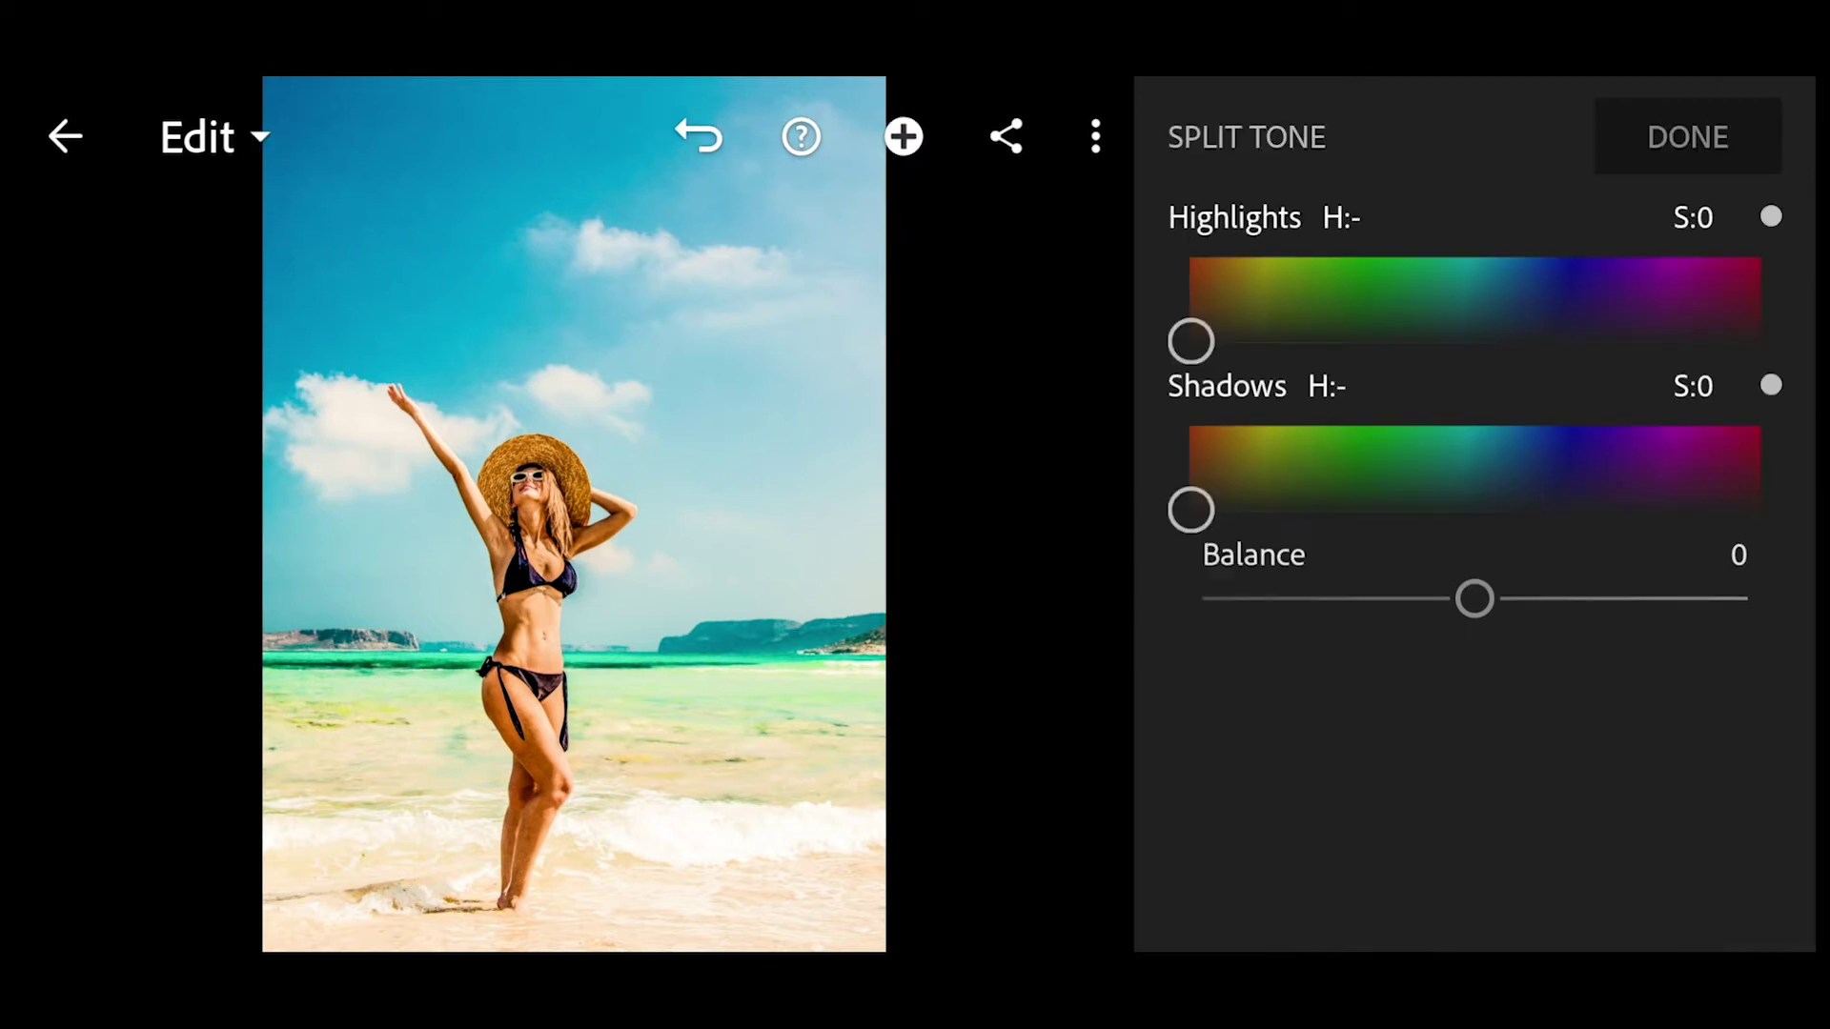
pyautogui.moveTo(1191, 510)
pyautogui.mouseDown()
pyautogui.moveTo(1278, 473)
pyautogui.moveTo(1683, 471)
pyautogui.moveTo(1634, 466)
pyautogui.moveTo(1626, 506)
pyautogui.moveTo(1650, 511)
pyautogui.mouseUp()
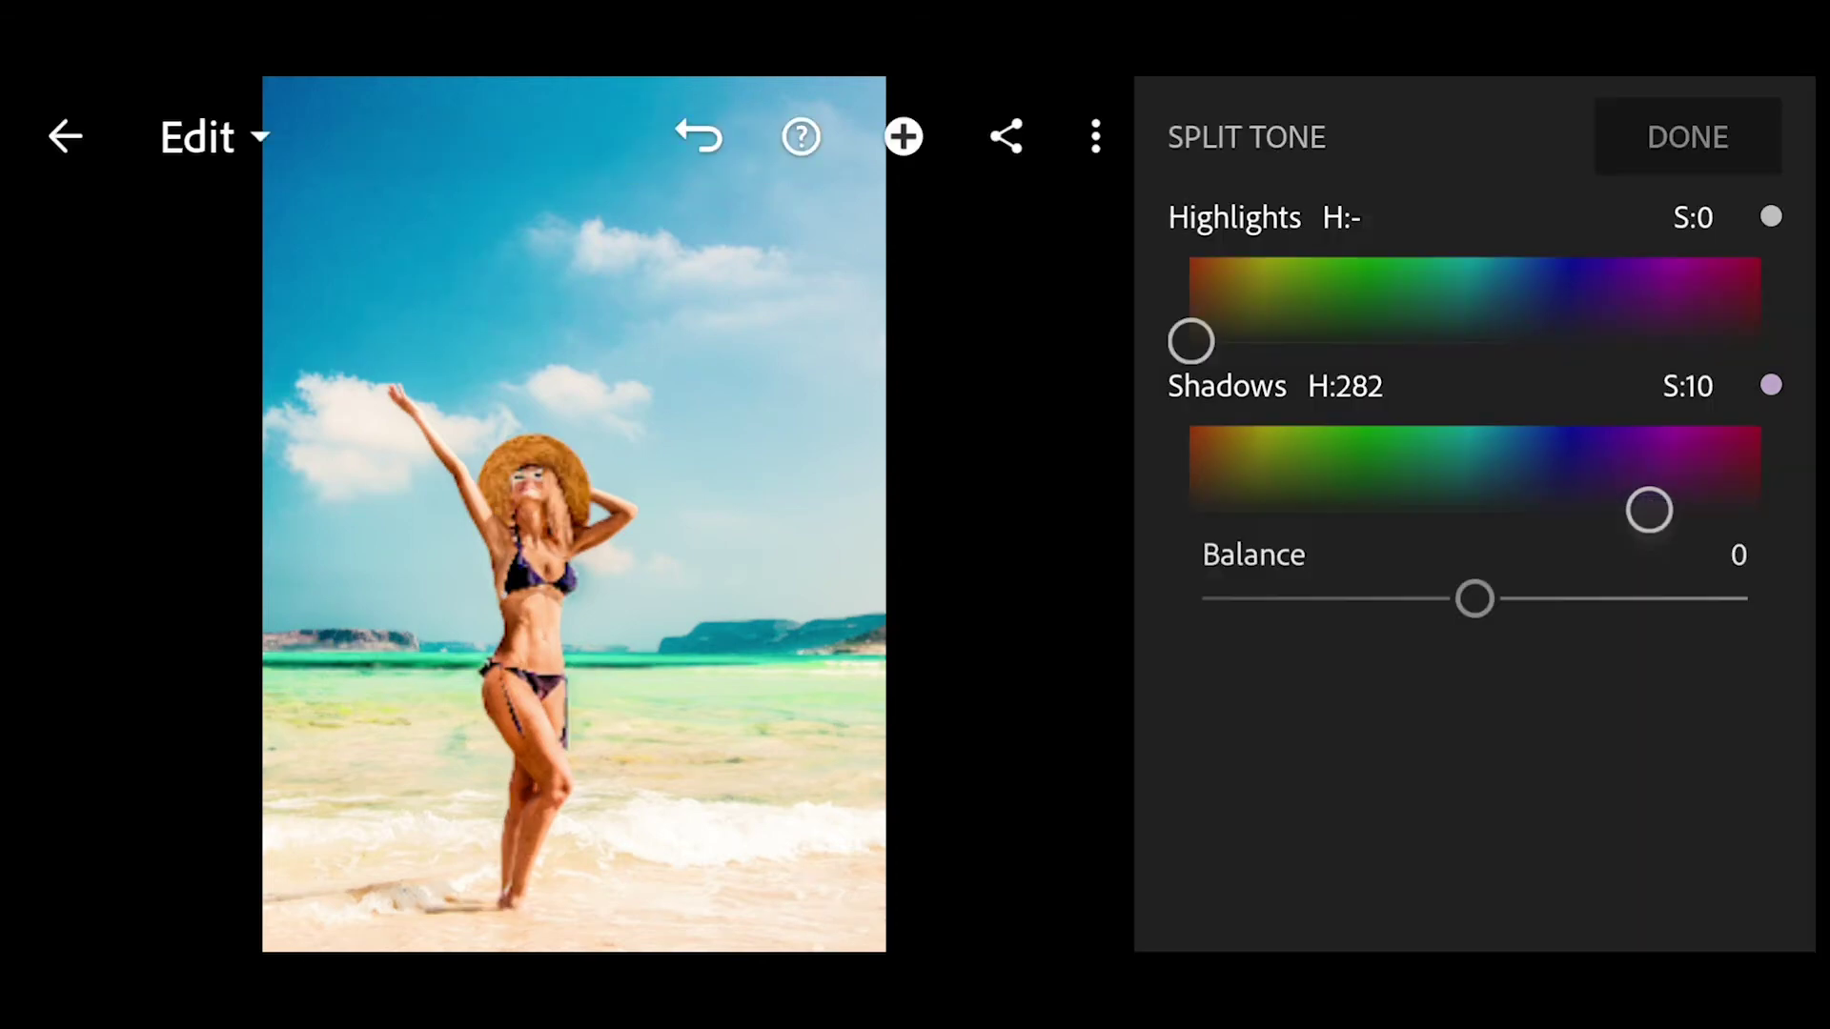
pyautogui.moveTo(1191, 340)
pyautogui.mouseDown()
pyautogui.moveTo(1446, 339)
pyautogui.moveTo(1475, 317)
pyautogui.moveTo(1476, 342)
pyautogui.mouseUp()
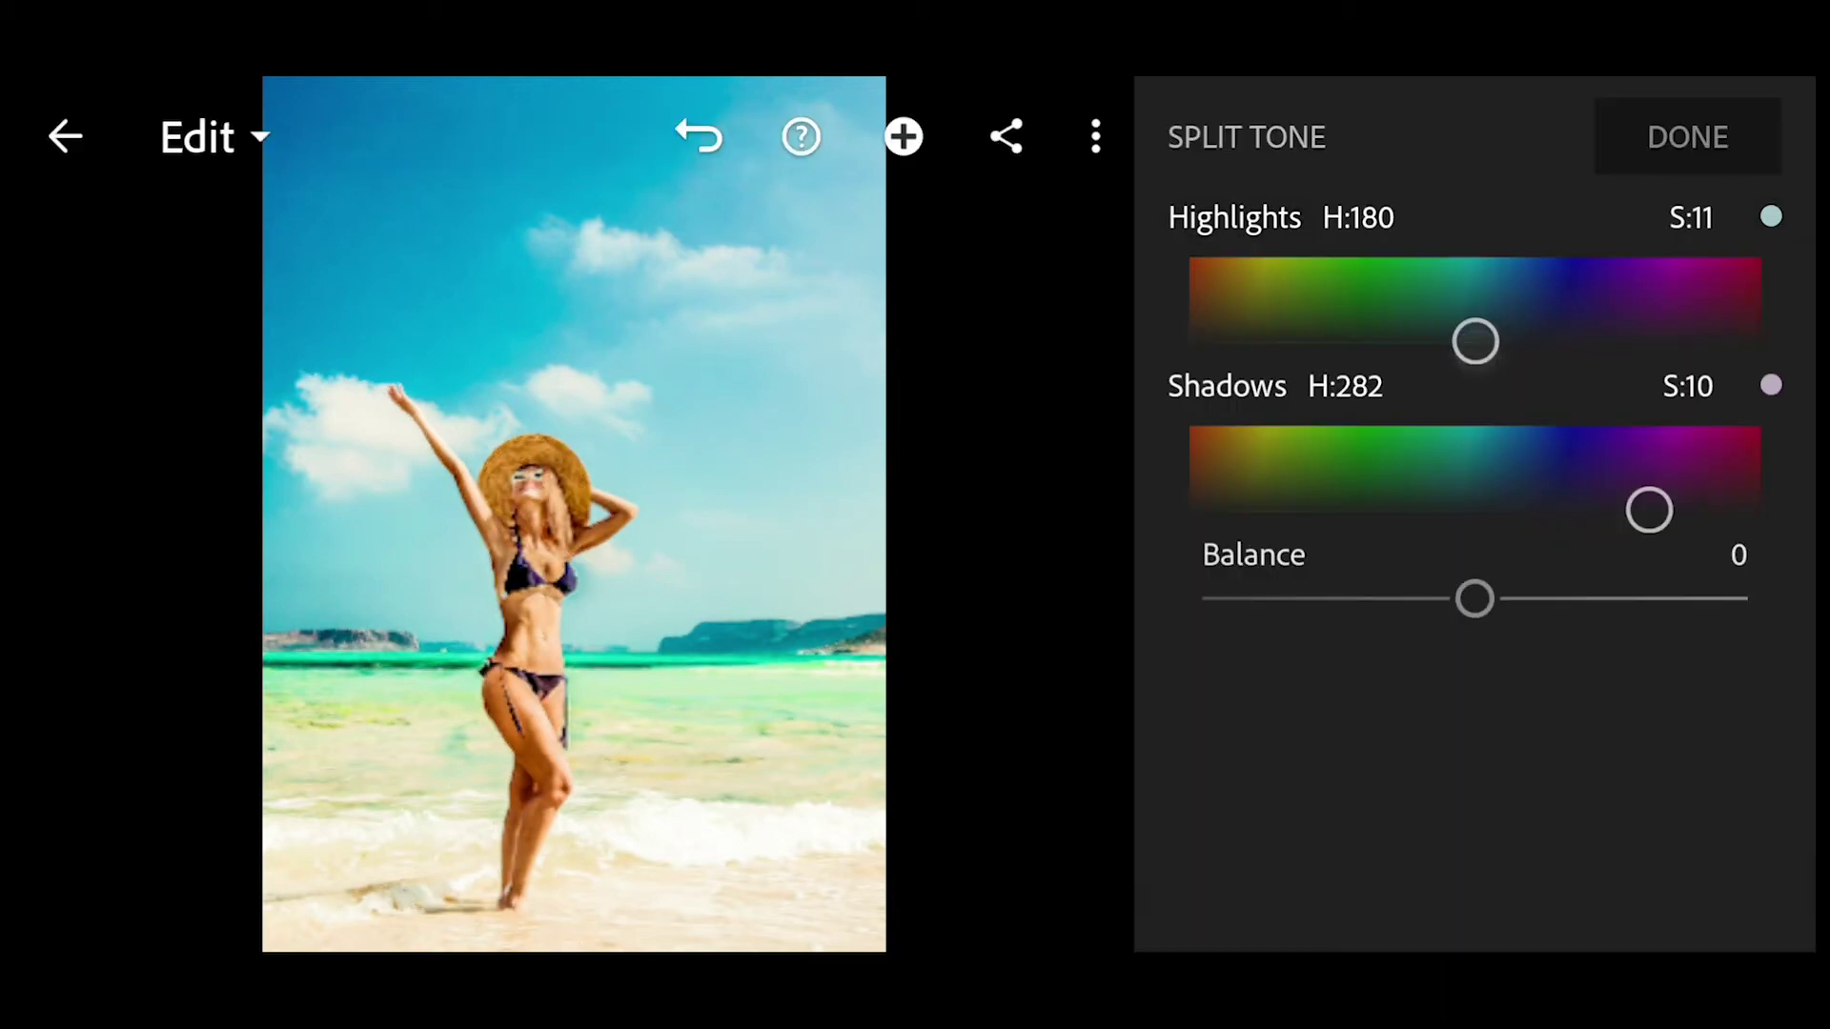
pyautogui.click(1721, 123)
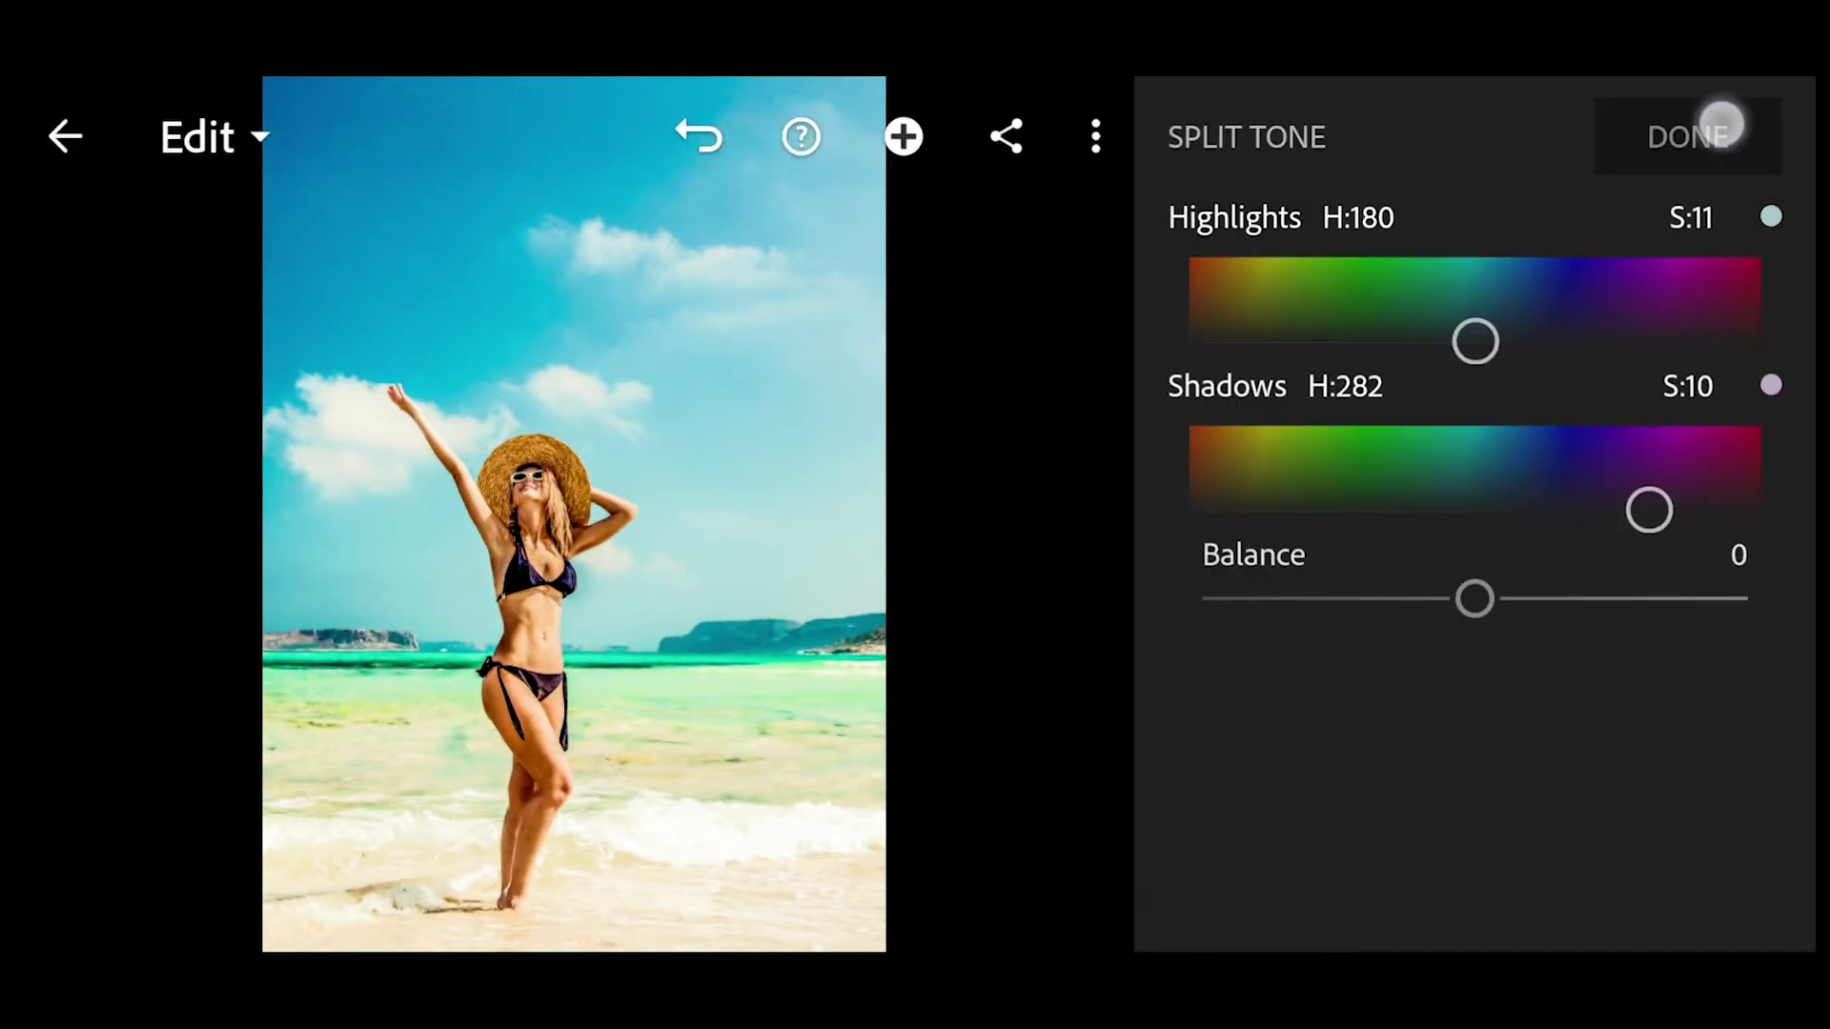
# Set Sharpening in the Detail panel to 12
pyautogui.moveTo(1765, 548); pyautogui.dragTo(1765, 381)
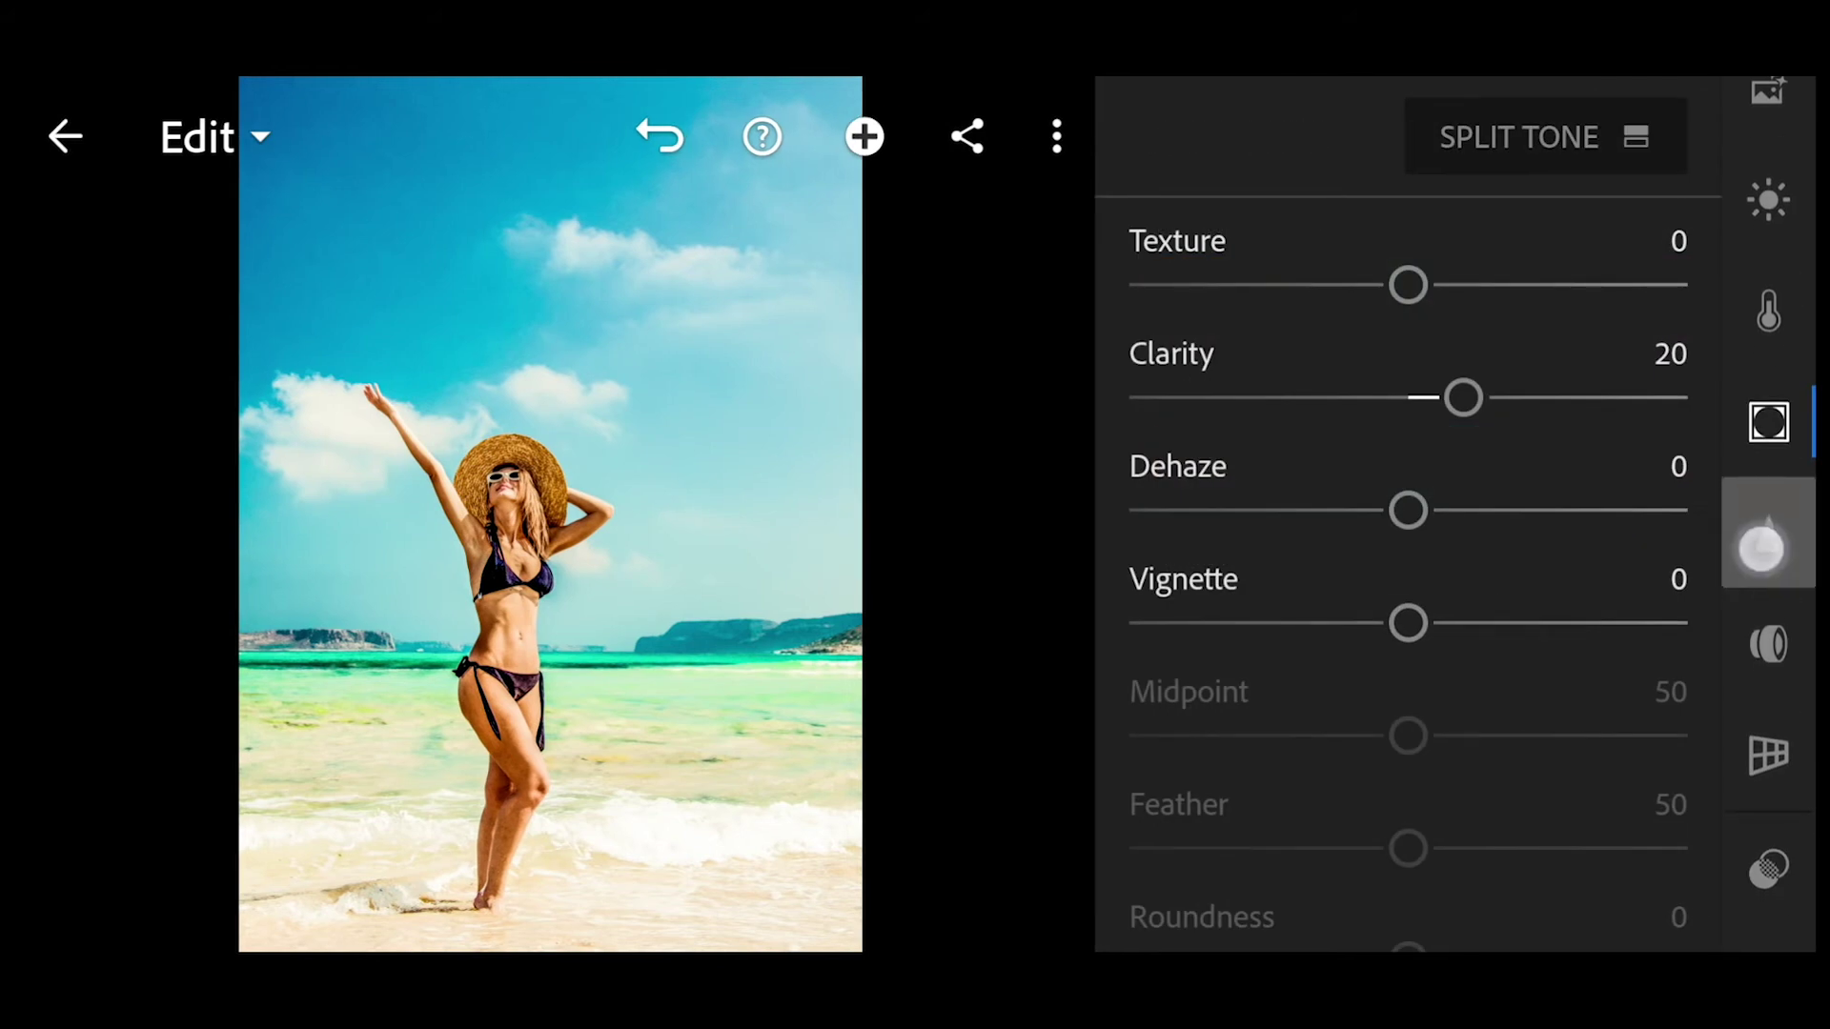
pyautogui.click(1770, 391)
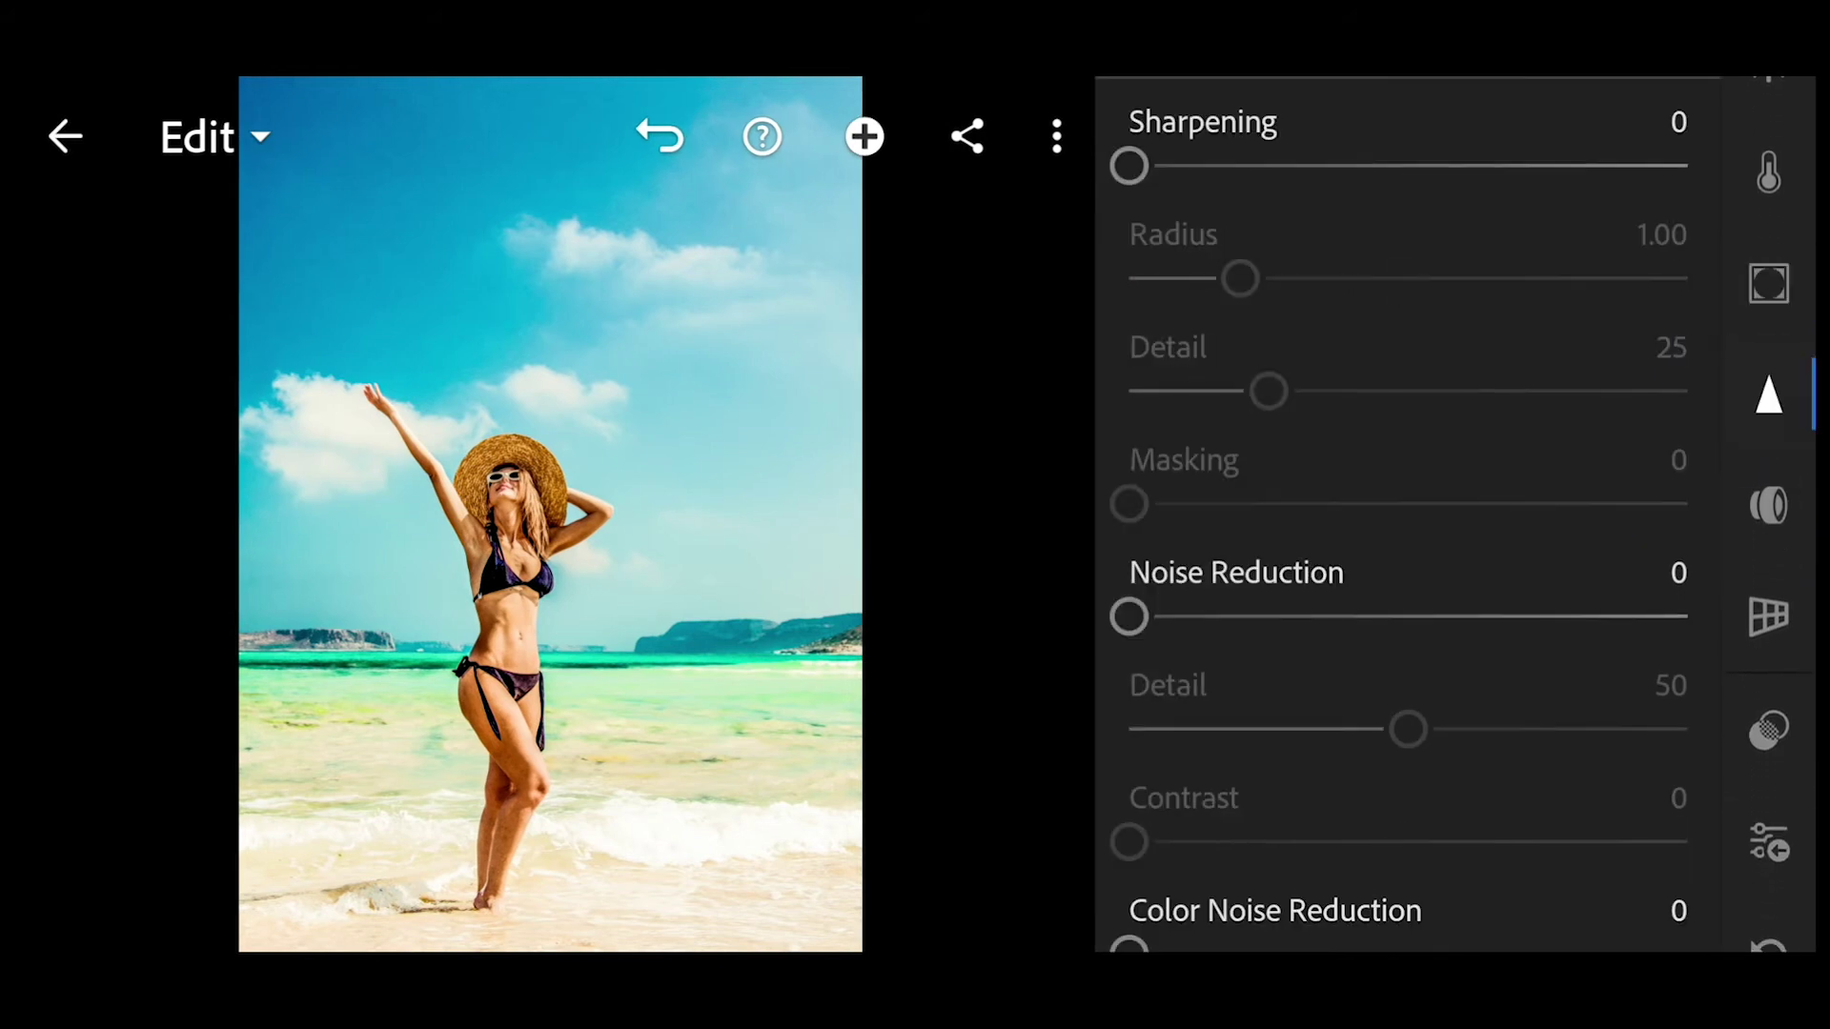
pyautogui.moveTo(1180, 164)
pyautogui.mouseDown()
pyautogui.moveTo(1221, 177)
pyautogui.moveTo(1206, 183)
pyautogui.mouseUp()
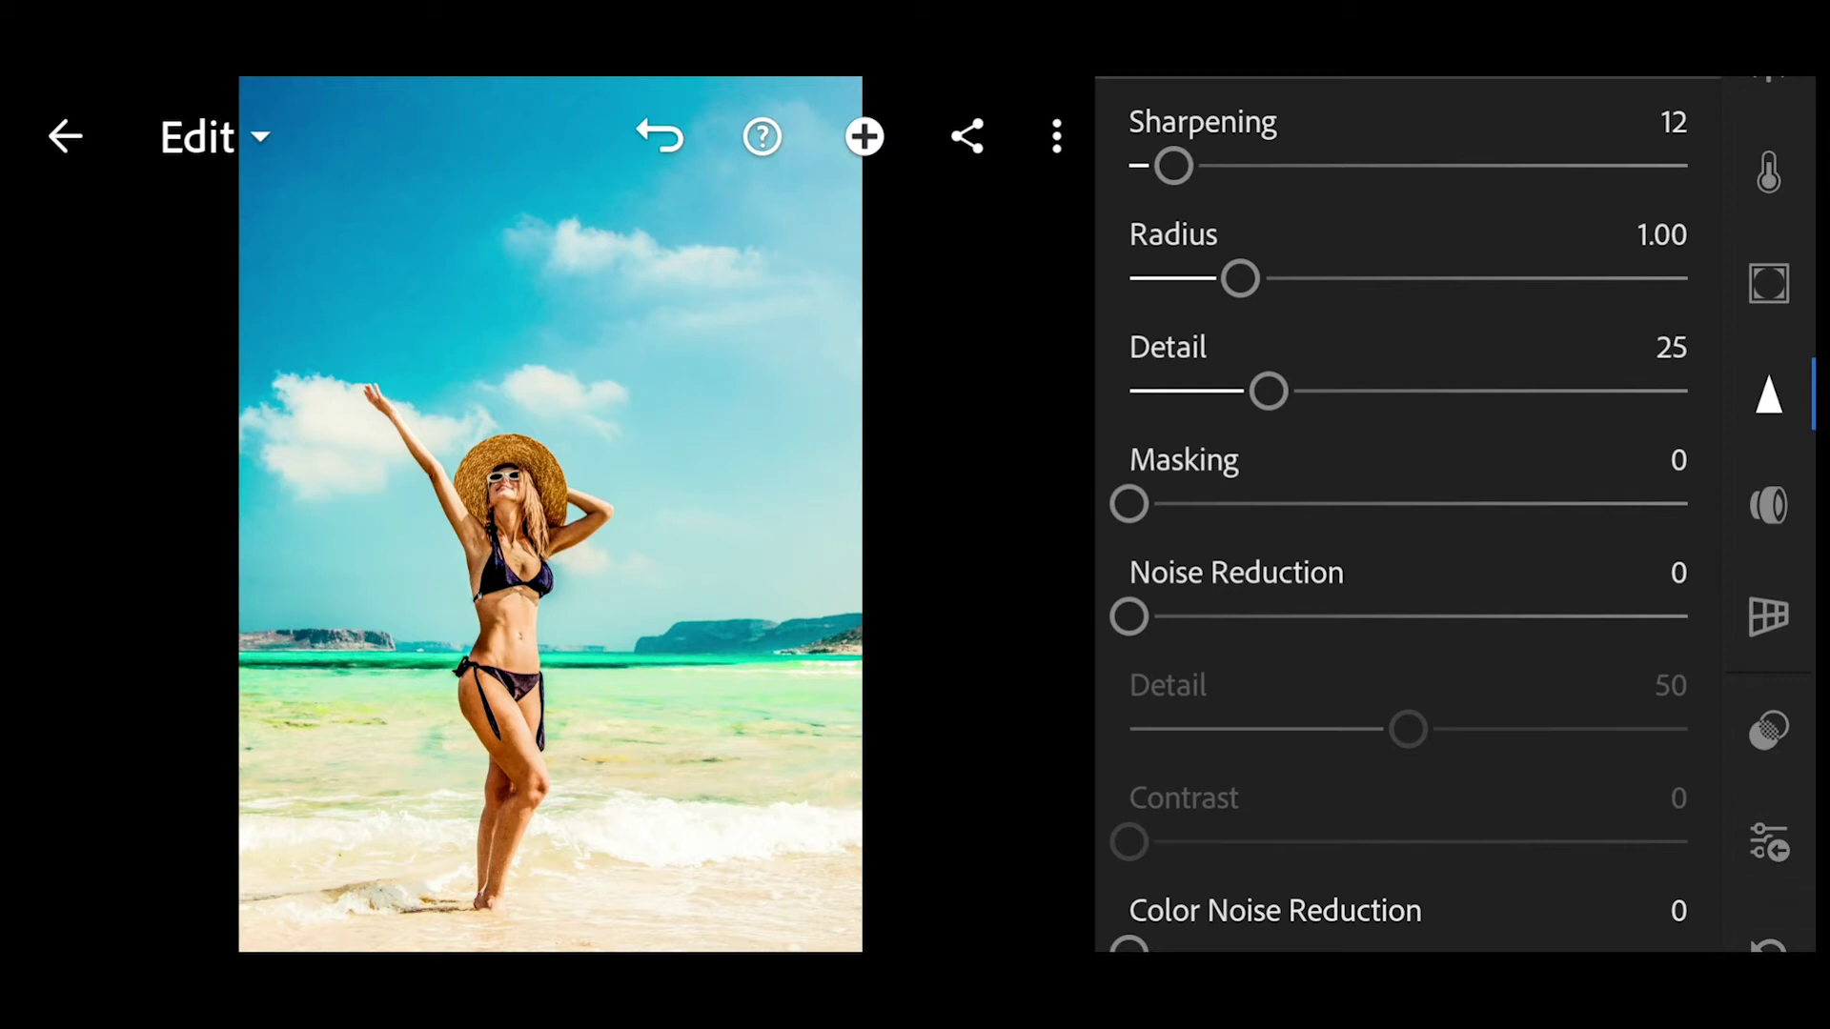
pyautogui.moveTo(1568, 648); pyautogui.dragTo(1605, 359)
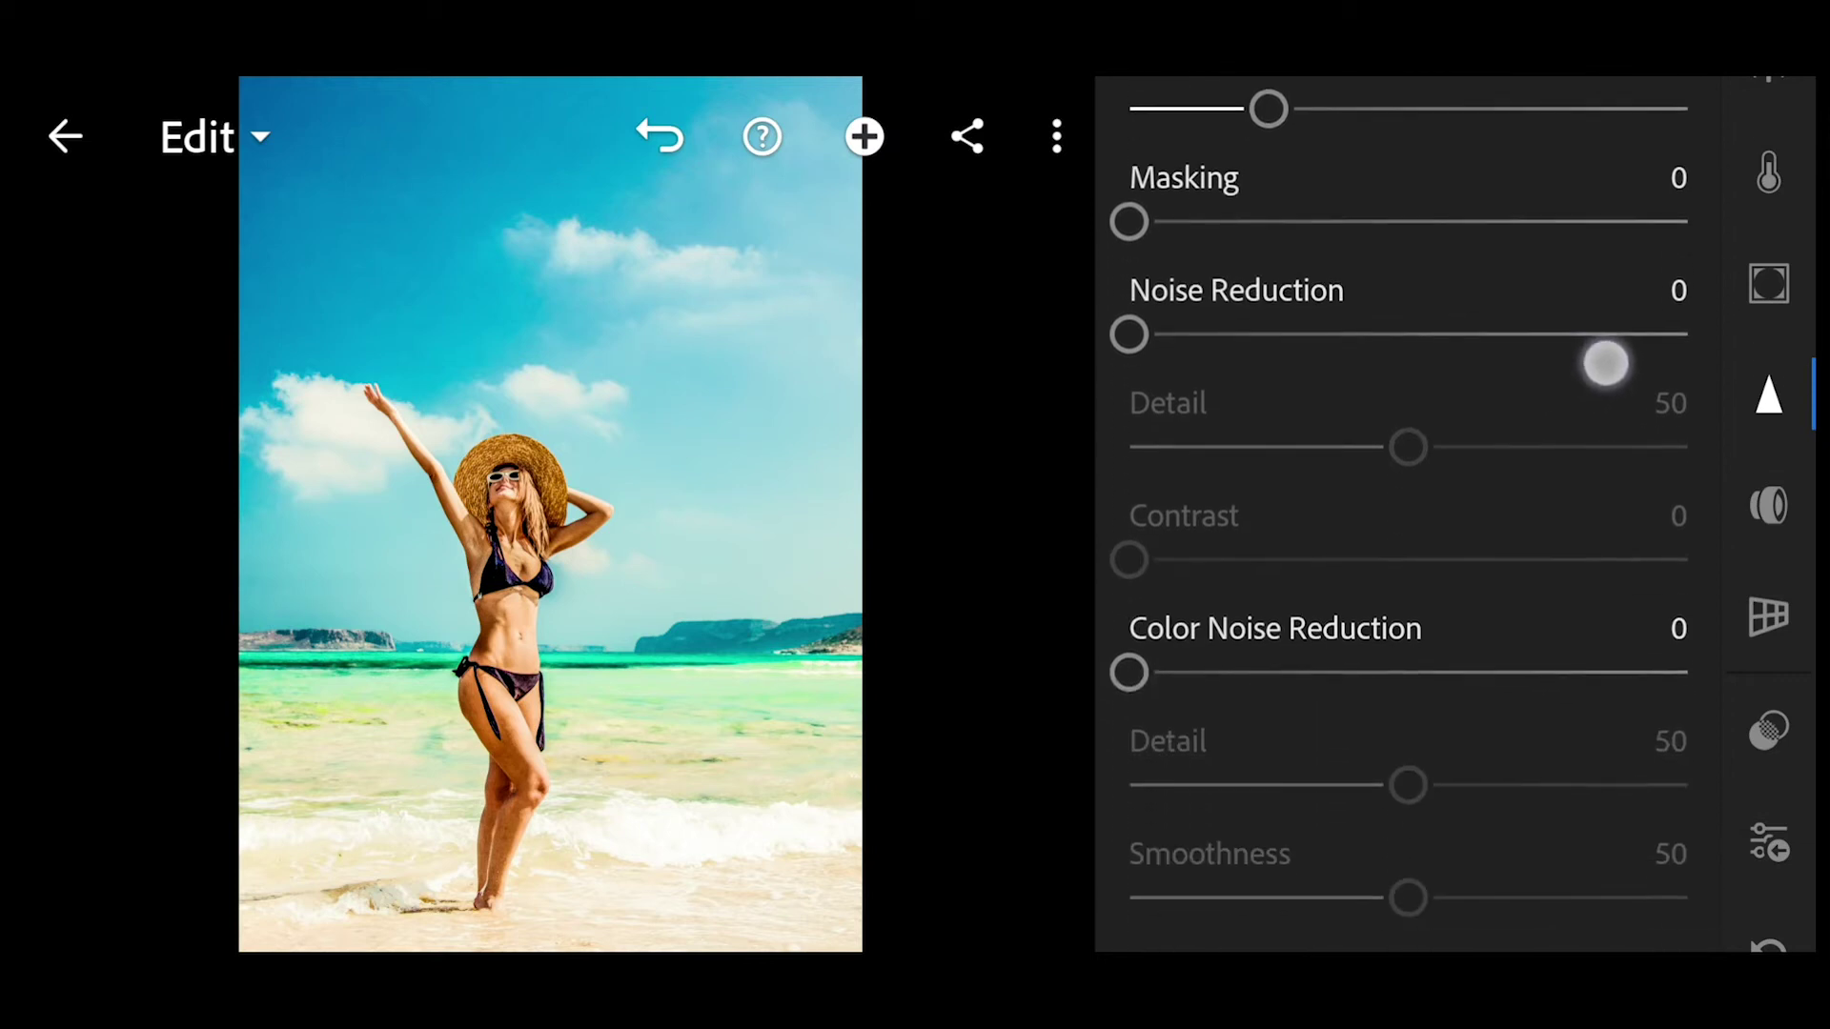
pyautogui.click(1769, 172)
# In the colour mix, shift the aqua range's hue toward 54
pyautogui.click(1617, 108)
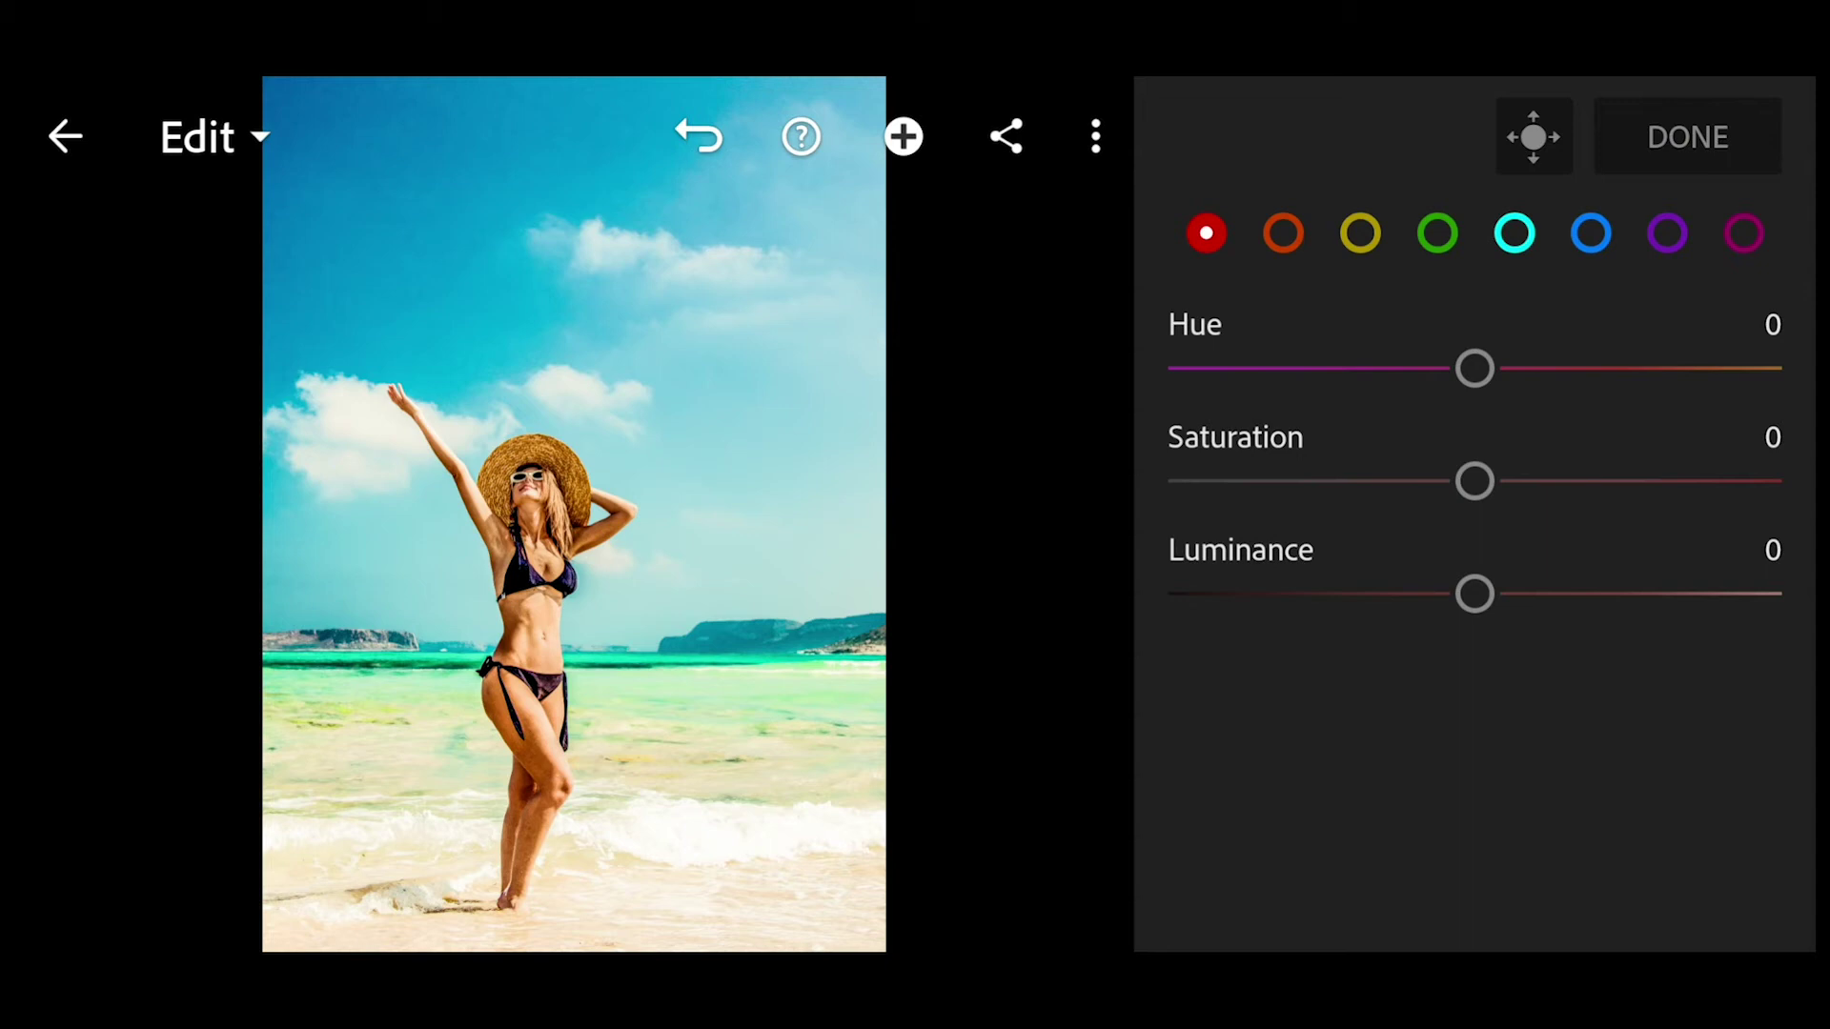
pyautogui.click(1207, 232)
pyautogui.click(1283, 232)
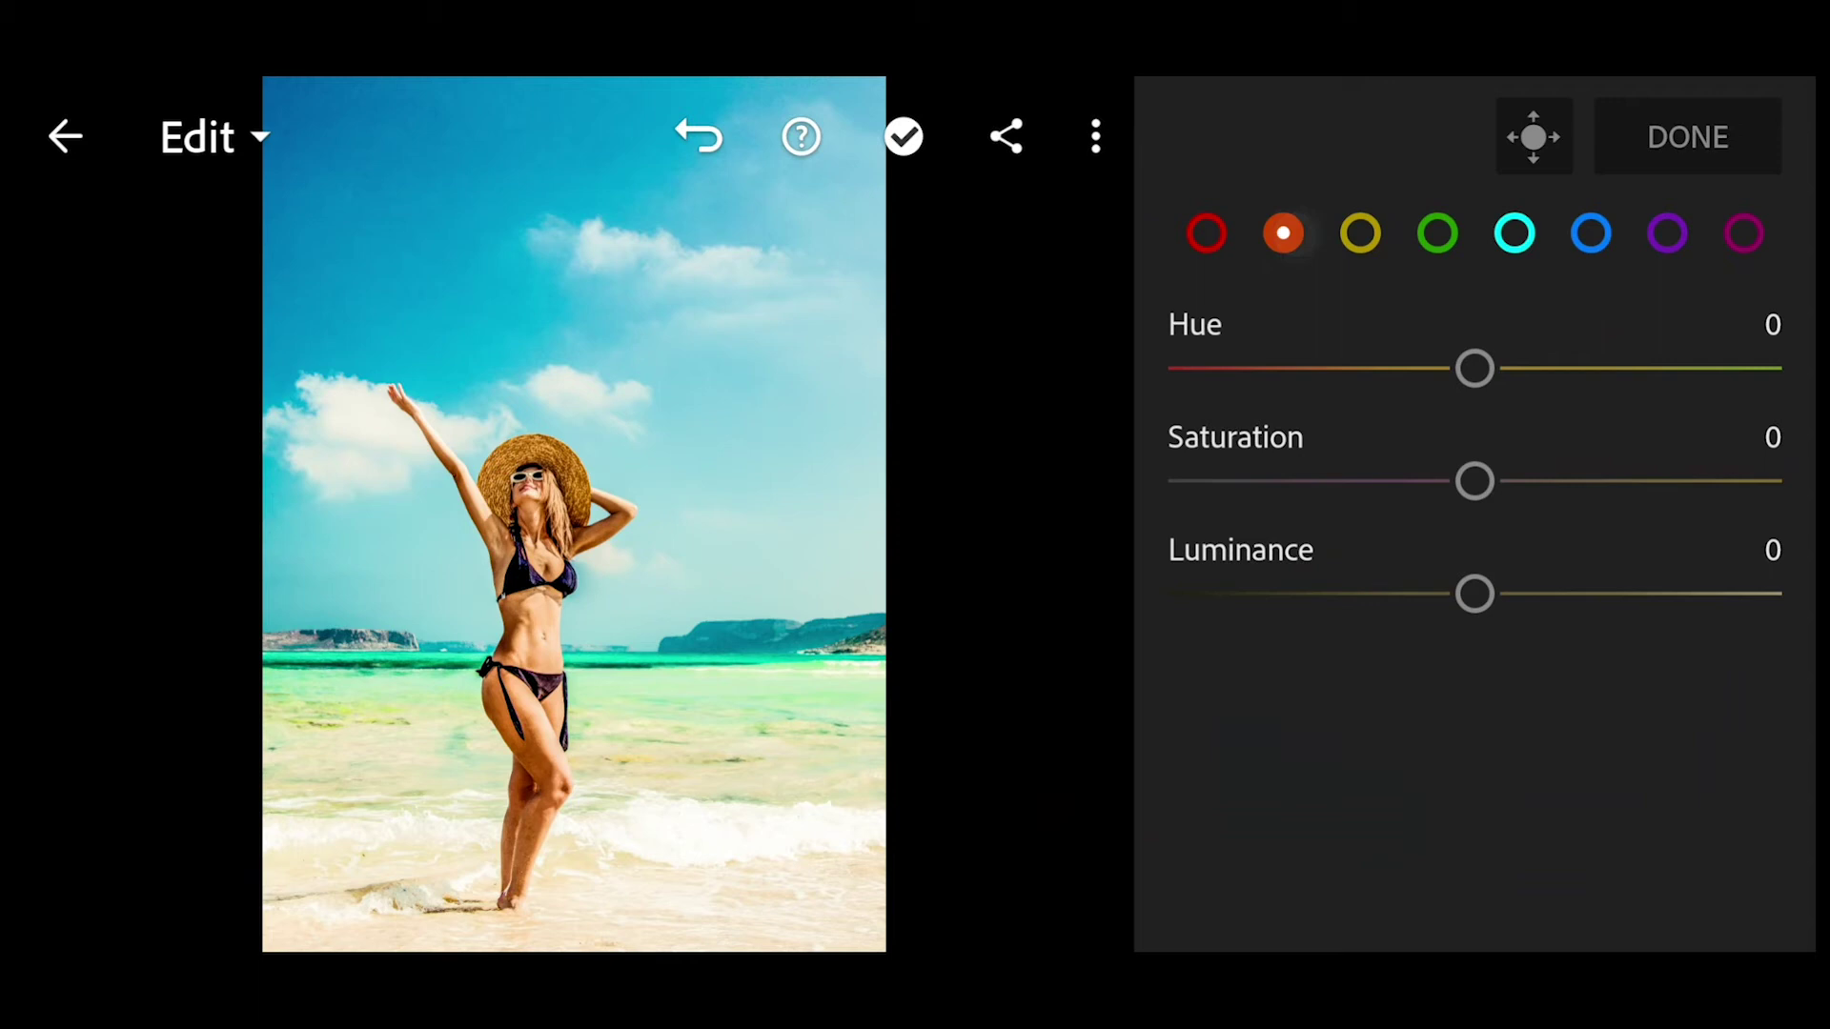
pyautogui.click(1360, 232)
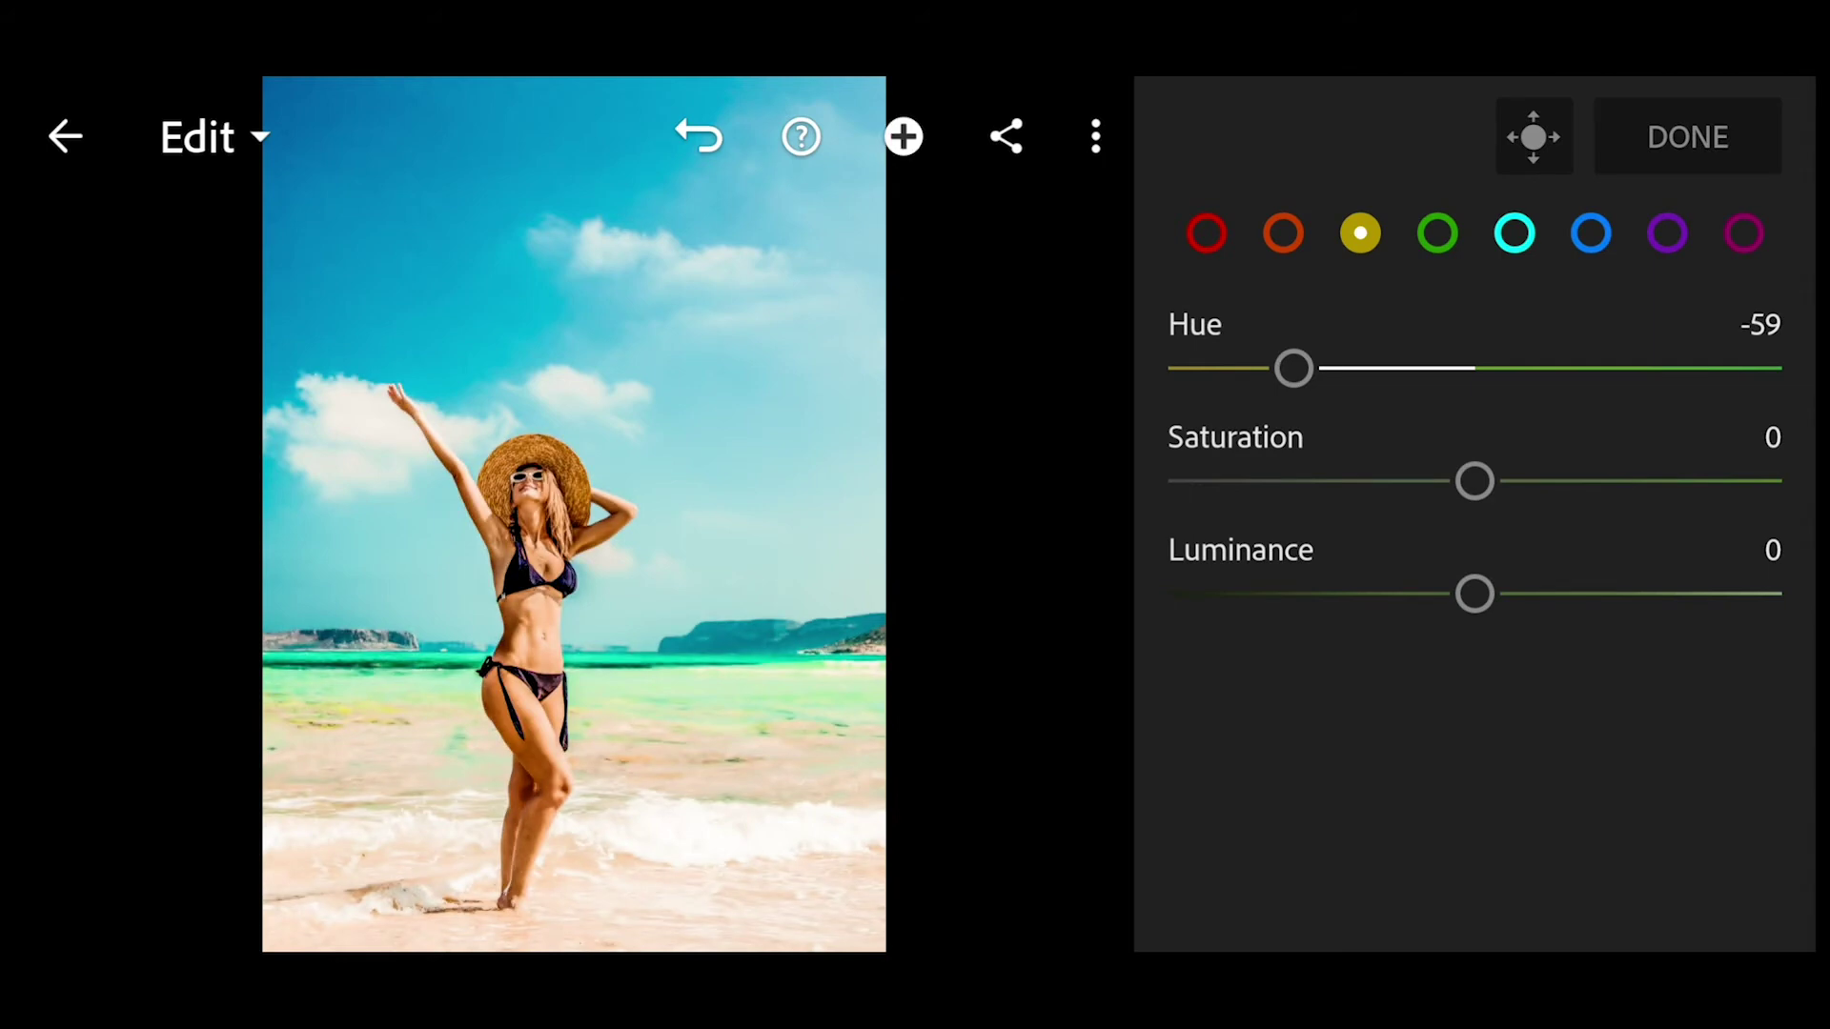
pyautogui.click(1438, 233)
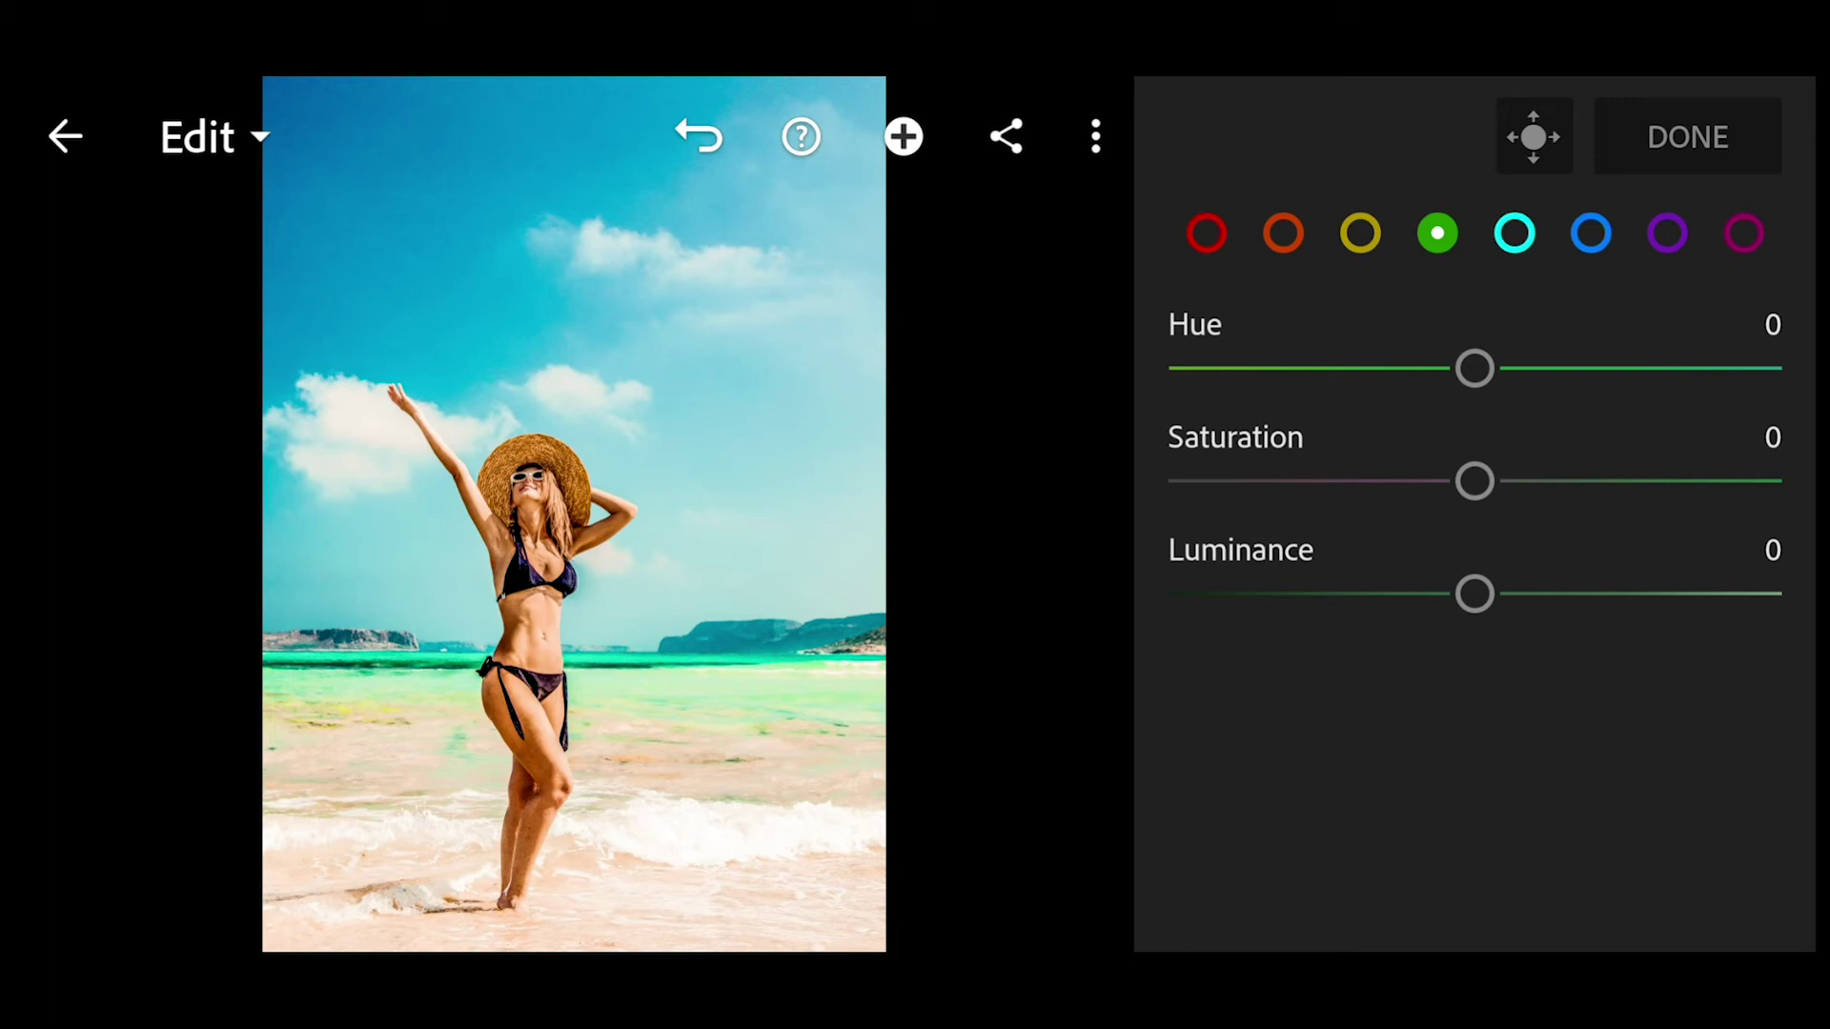
pyautogui.moveTo(1475, 368)
pyautogui.mouseDown()
pyautogui.moveTo(1323, 386)
pyautogui.moveTo(1339, 390)
pyautogui.mouseUp()
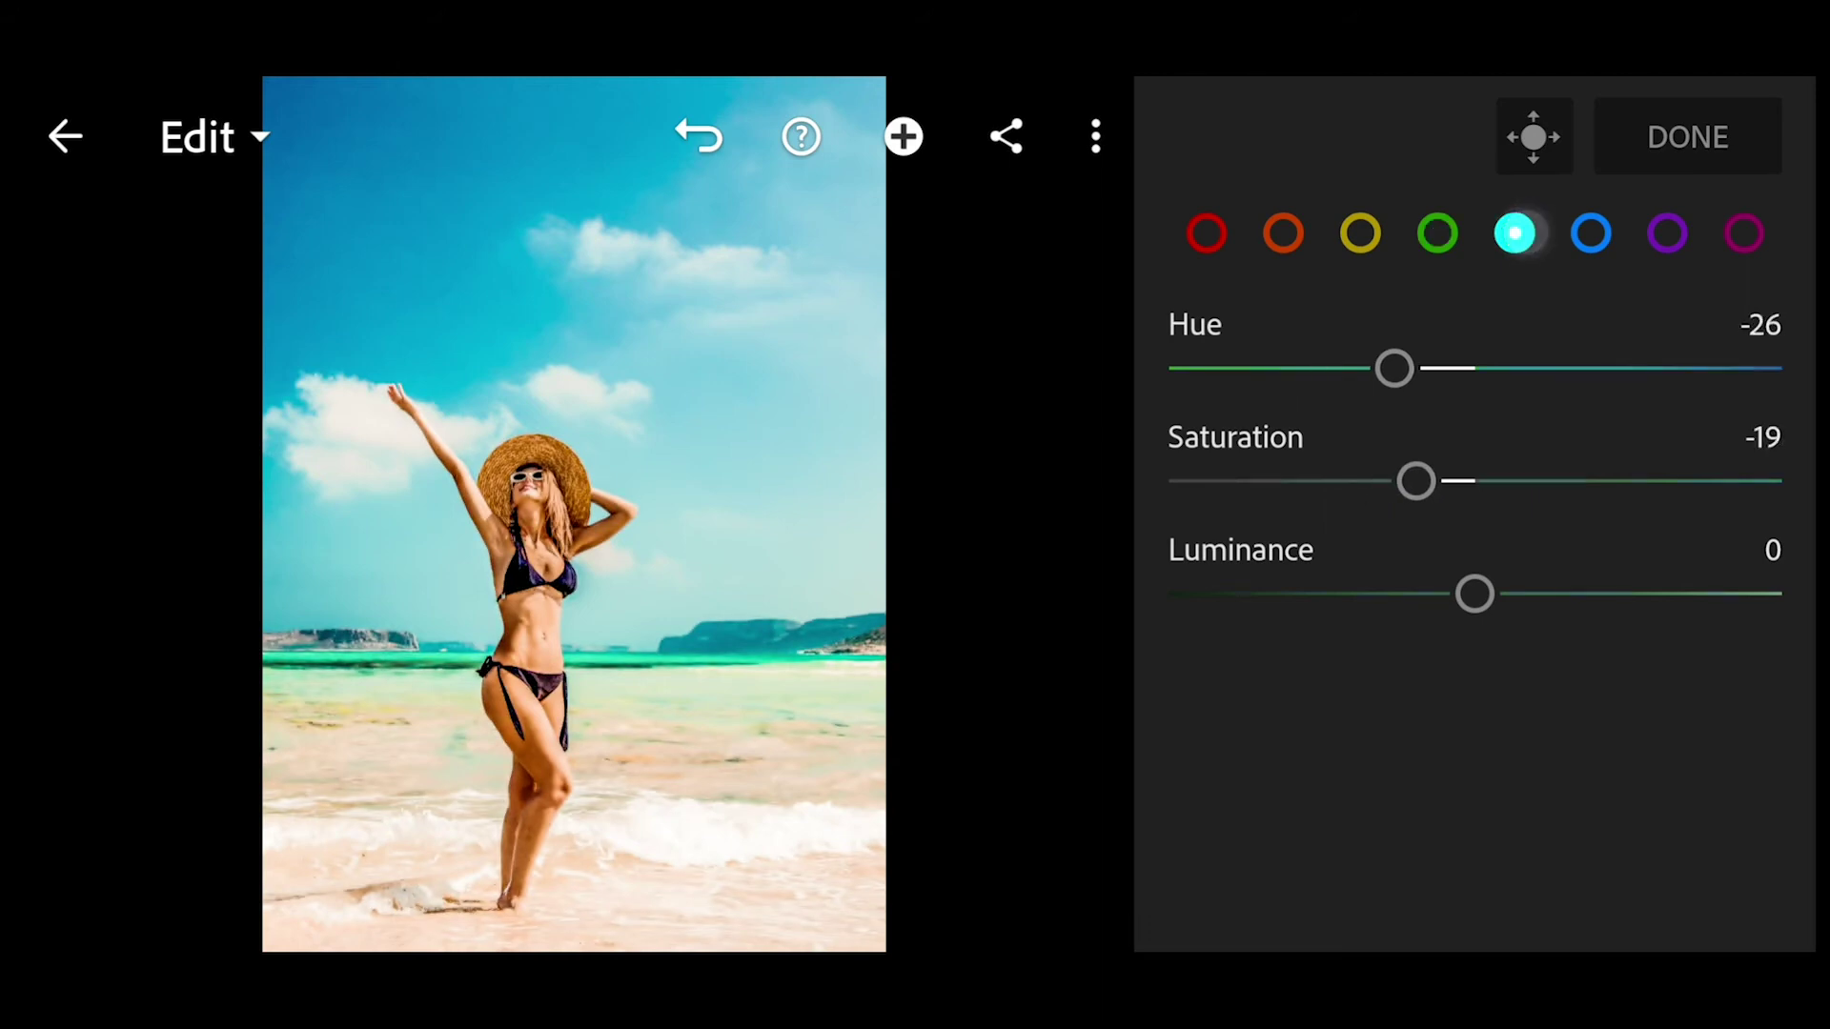
pyautogui.moveTo(1474, 368); pyautogui.dragTo(1599, 381)
pyautogui.moveTo(1616, 389); pyautogui.dragTo(1654, 401)
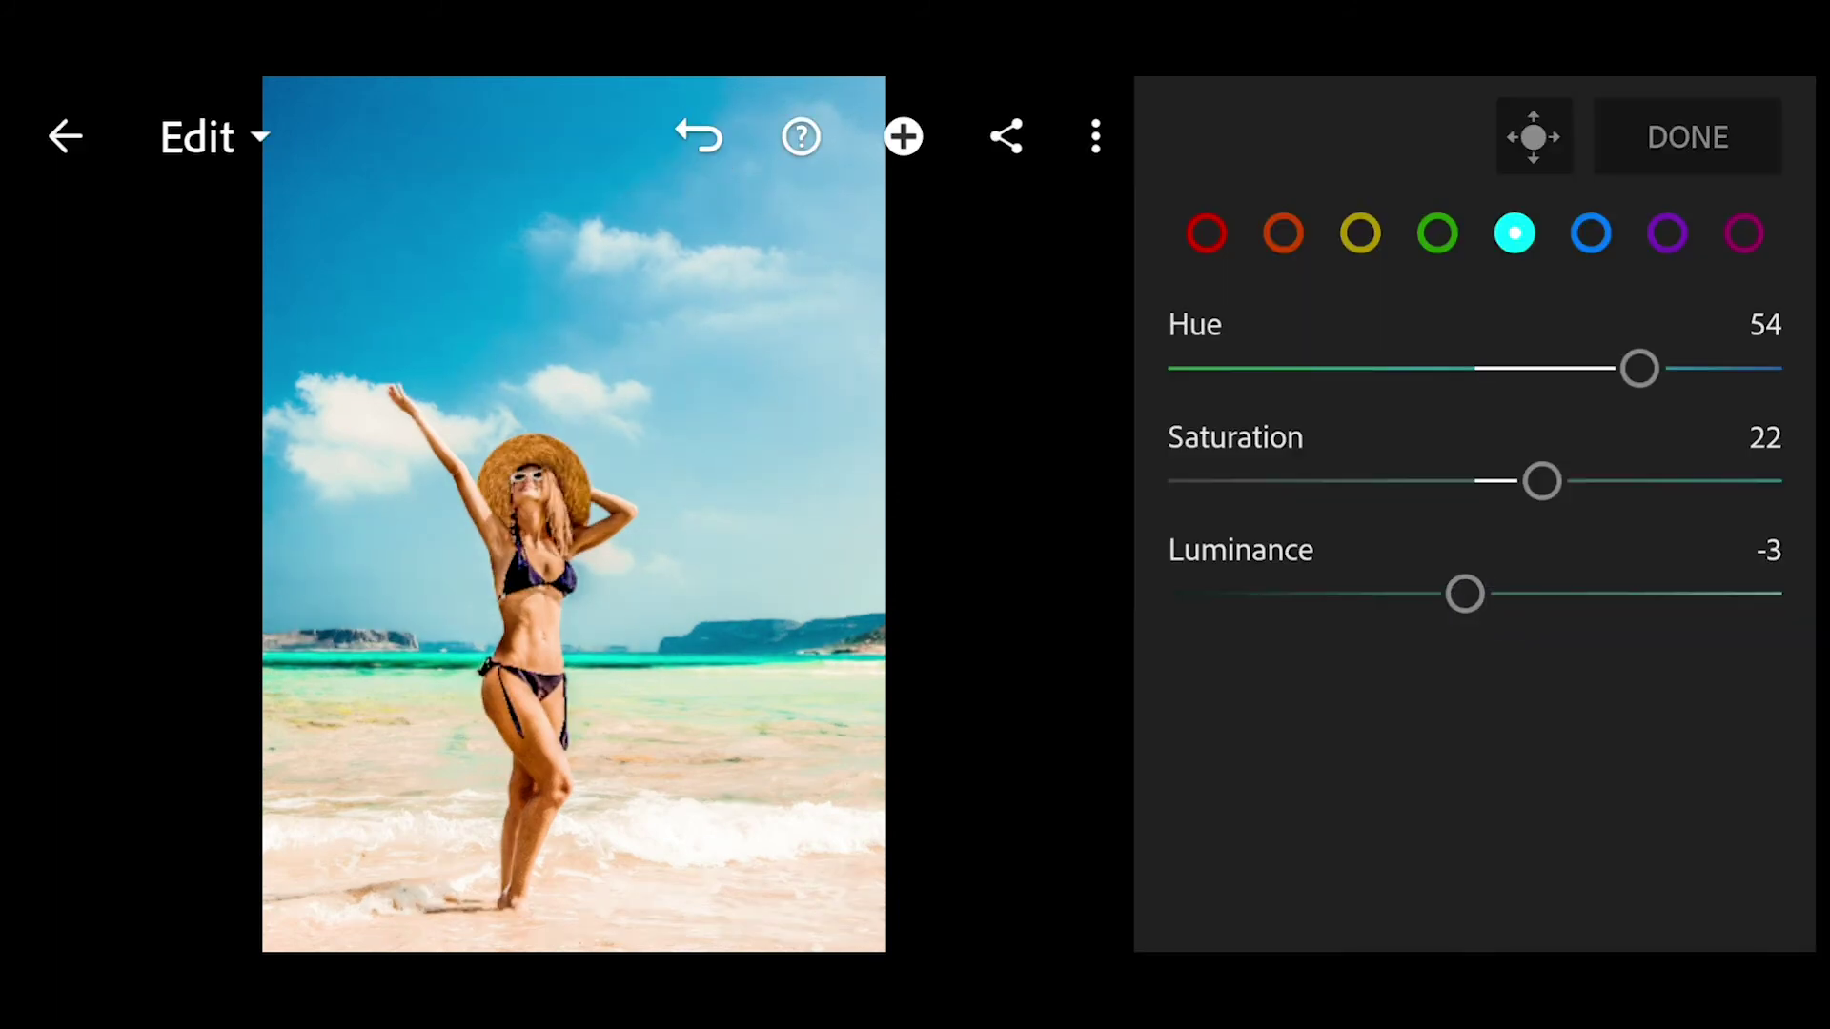
# Set the blue range to Hue -13, Saturation 19 and Luminance -11
pyautogui.click(1591, 232)
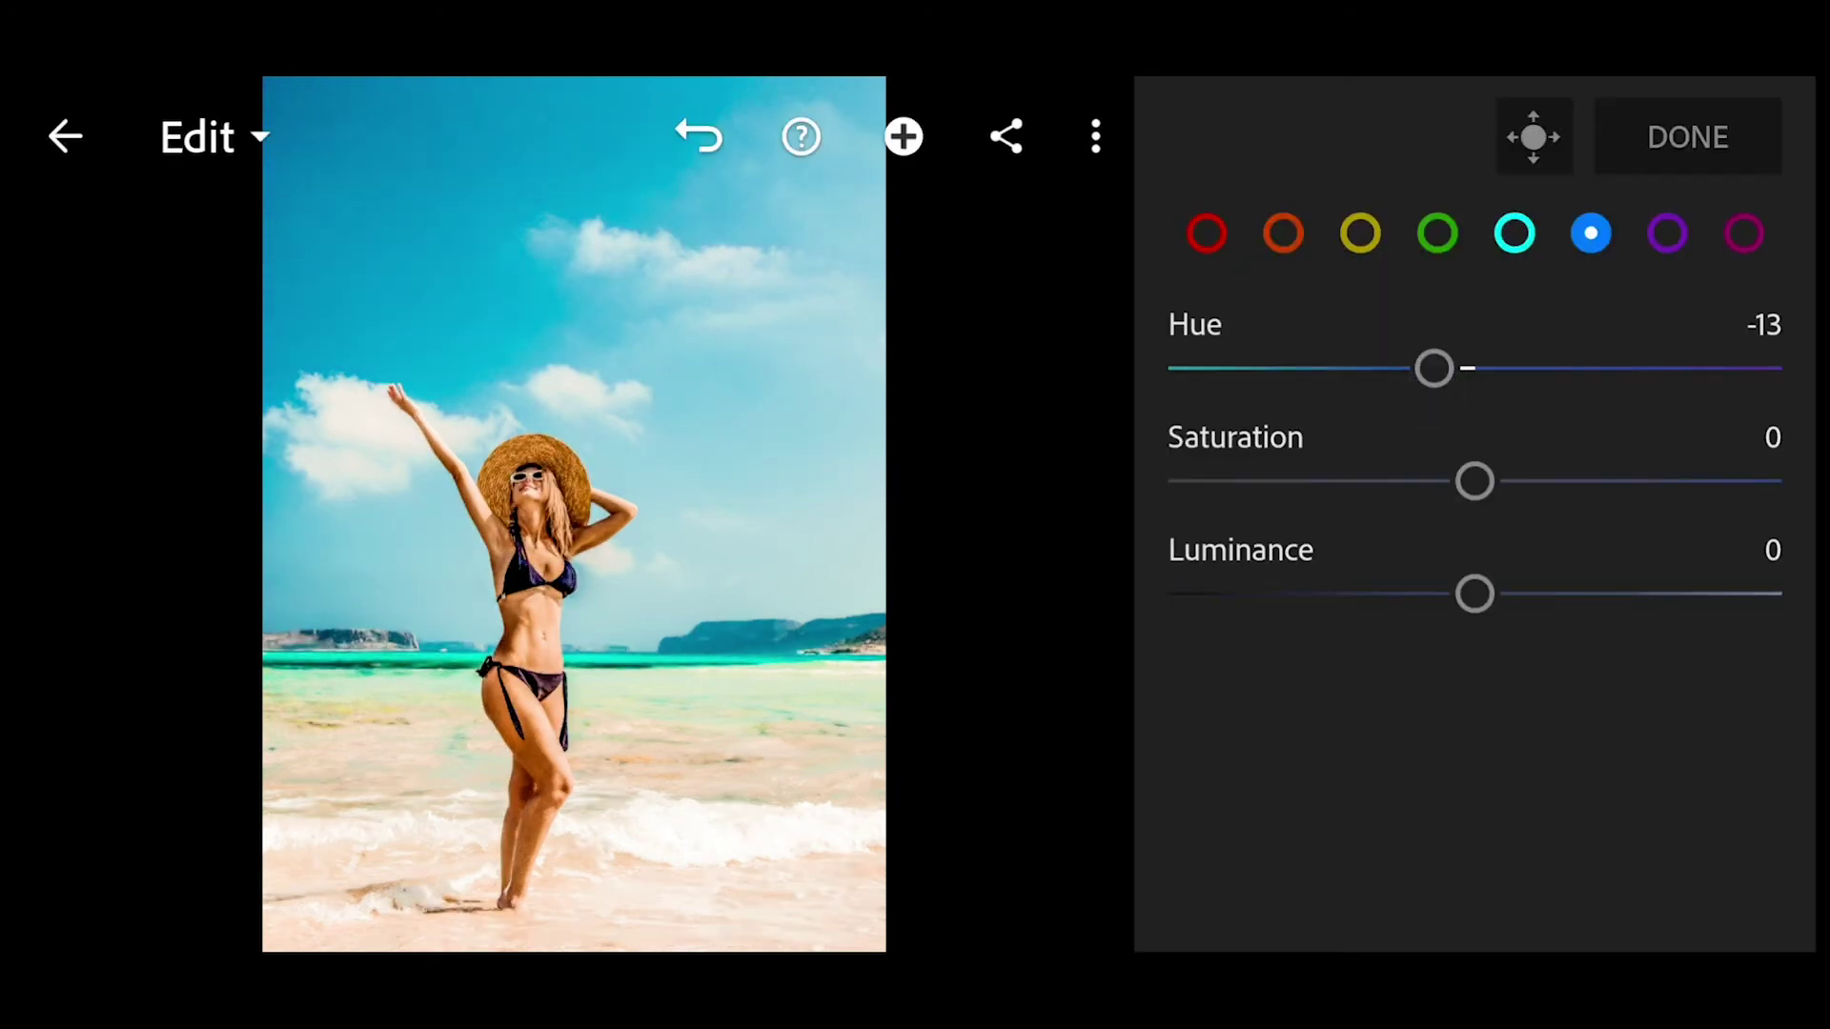
pyautogui.moveTo(1496, 492); pyautogui.dragTo(1557, 496)
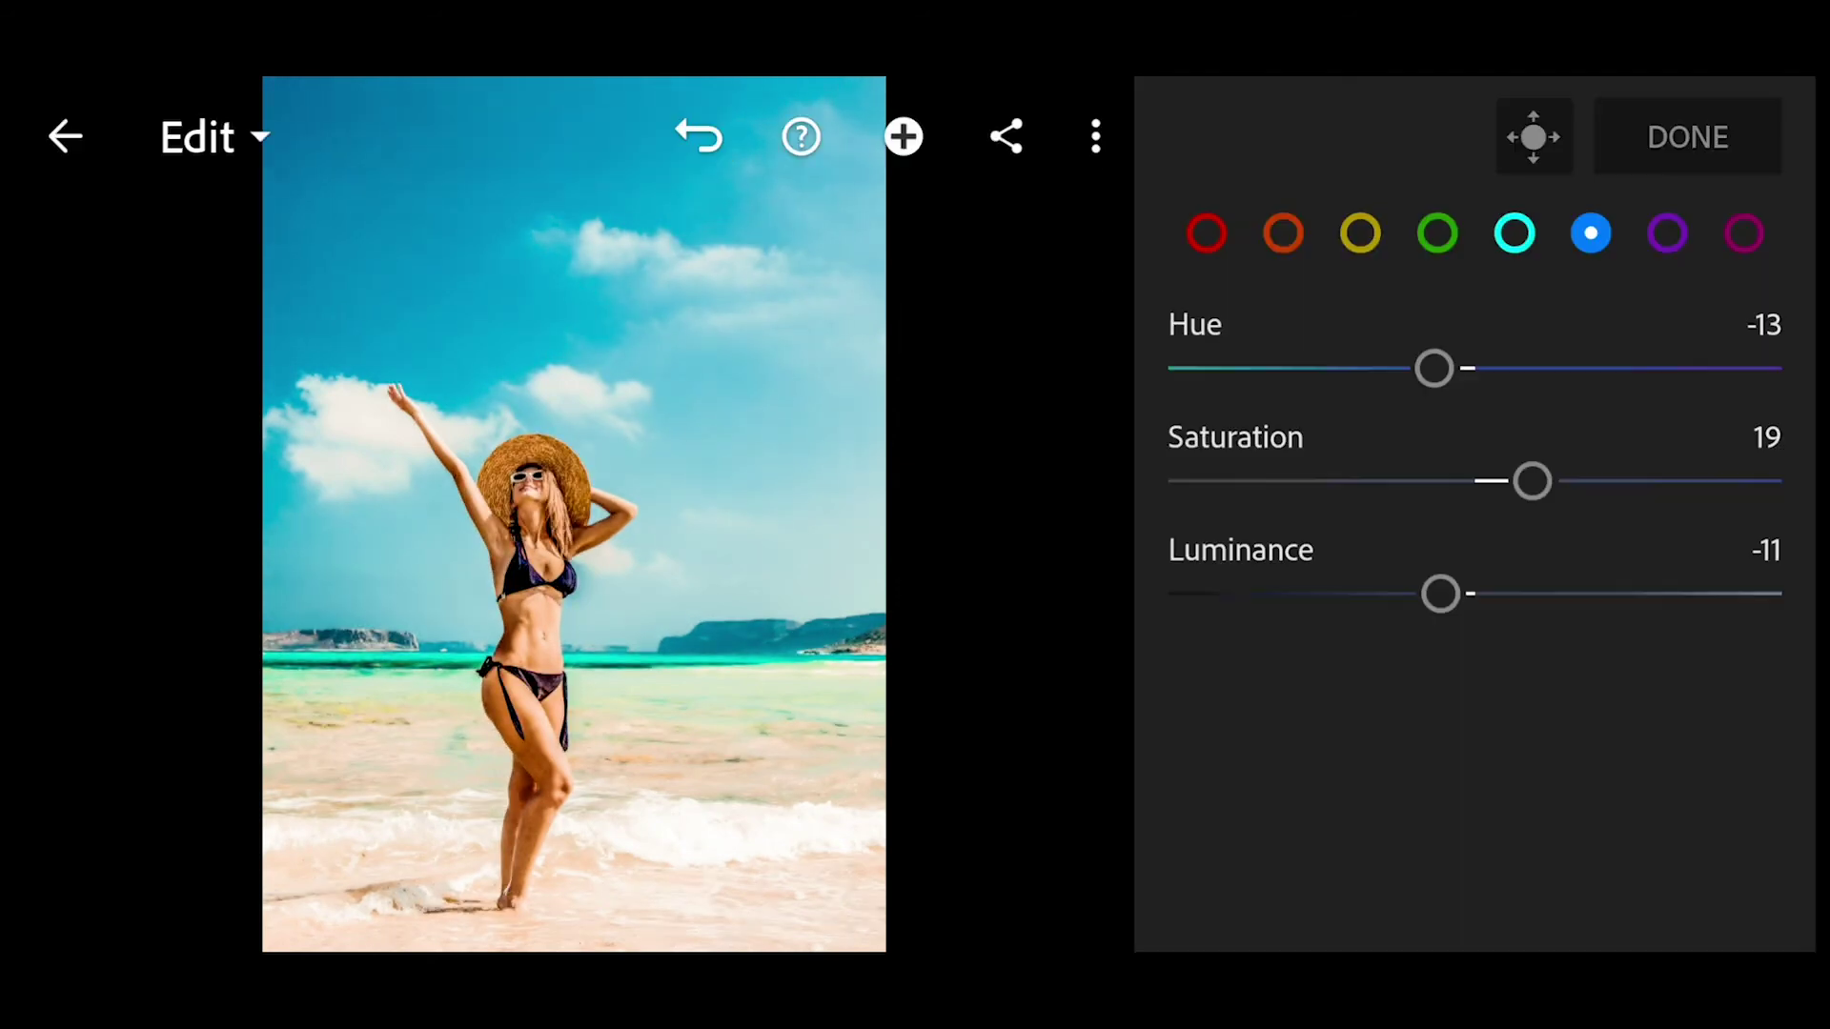
pyautogui.click(1668, 233)
pyautogui.click(1743, 232)
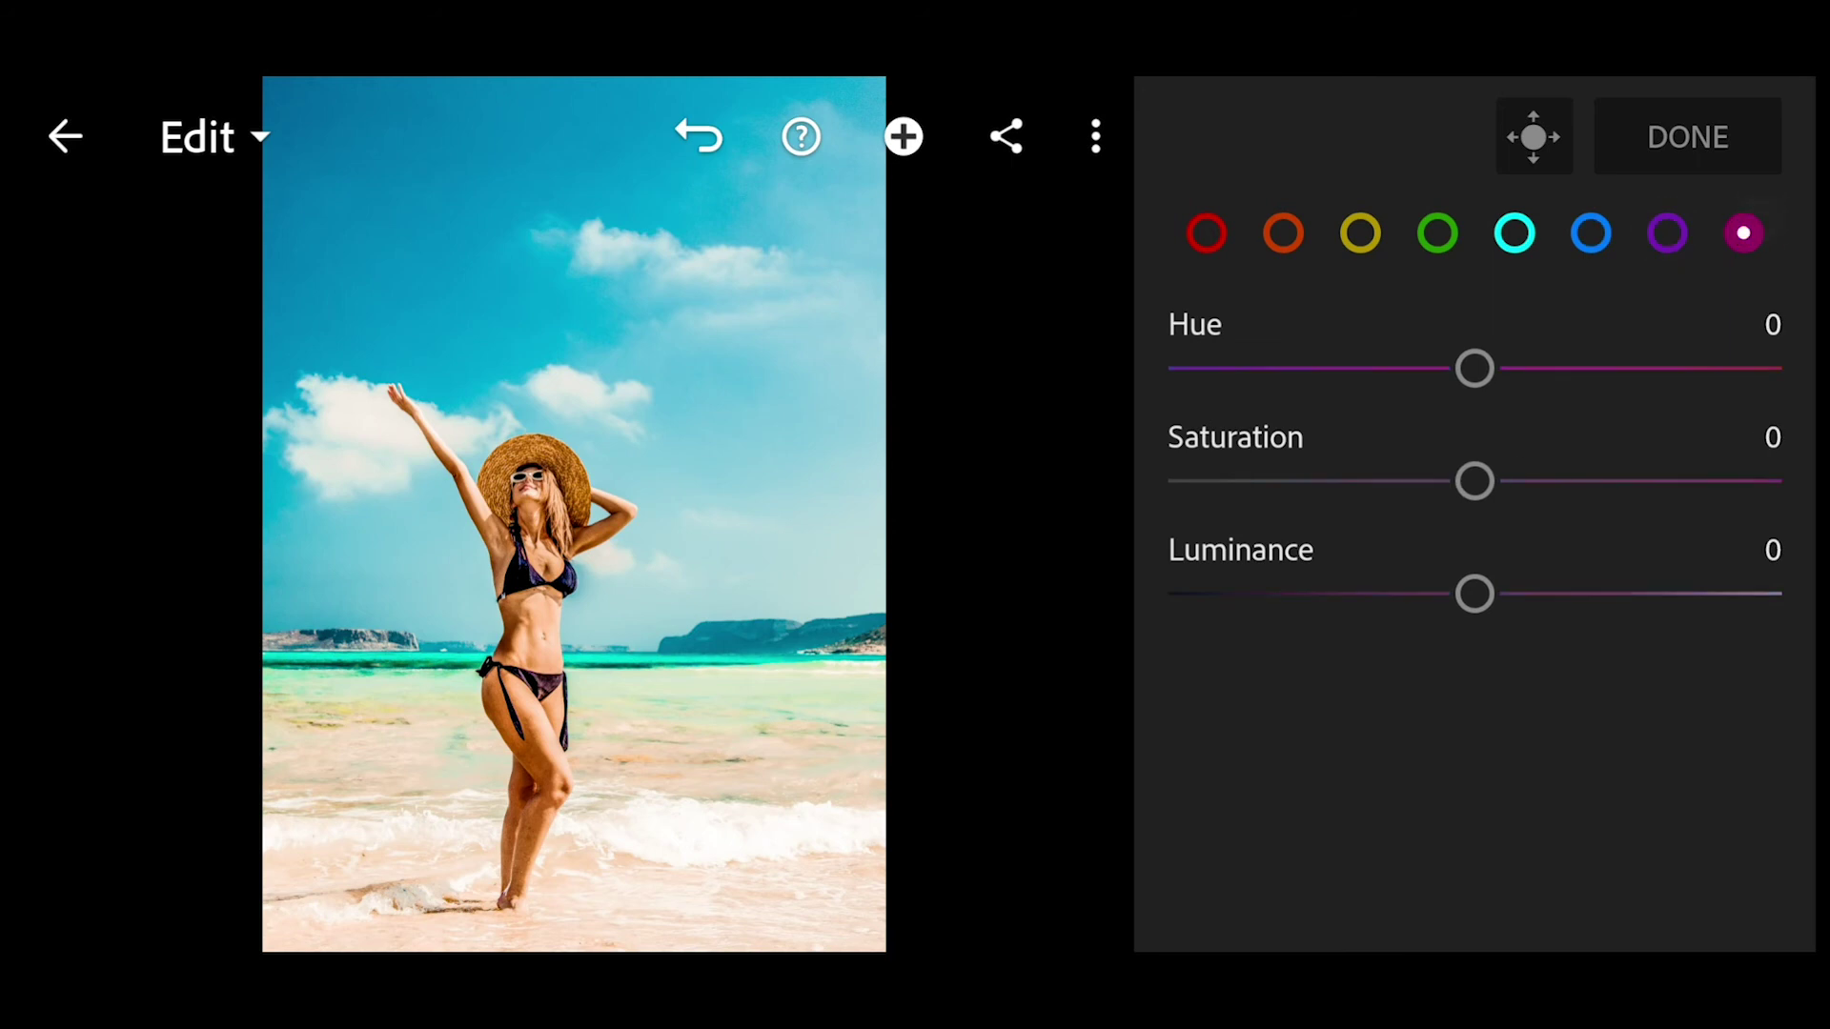
pyautogui.click(1687, 136)
# Create a user preset named 'Aqua Fashion' from the beach photo's edits
pyautogui.click(1769, 559)
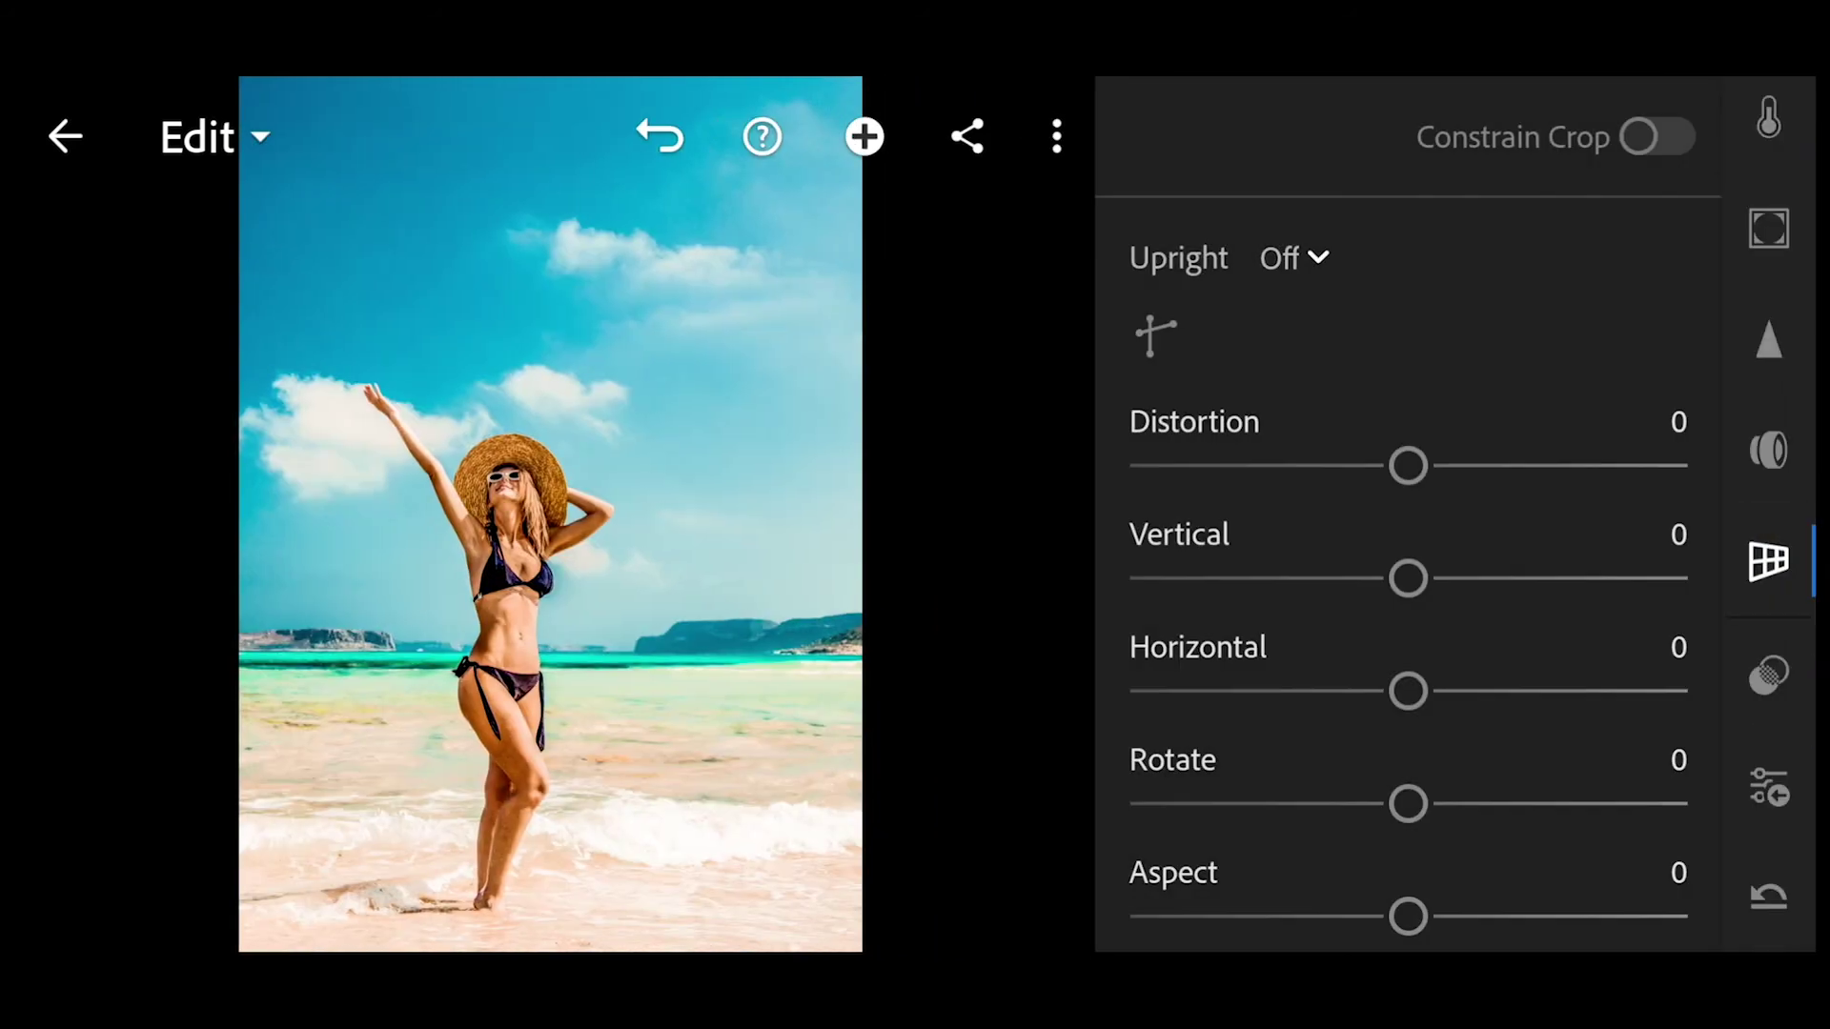
pyautogui.click(1769, 560)
pyautogui.click(1683, 137)
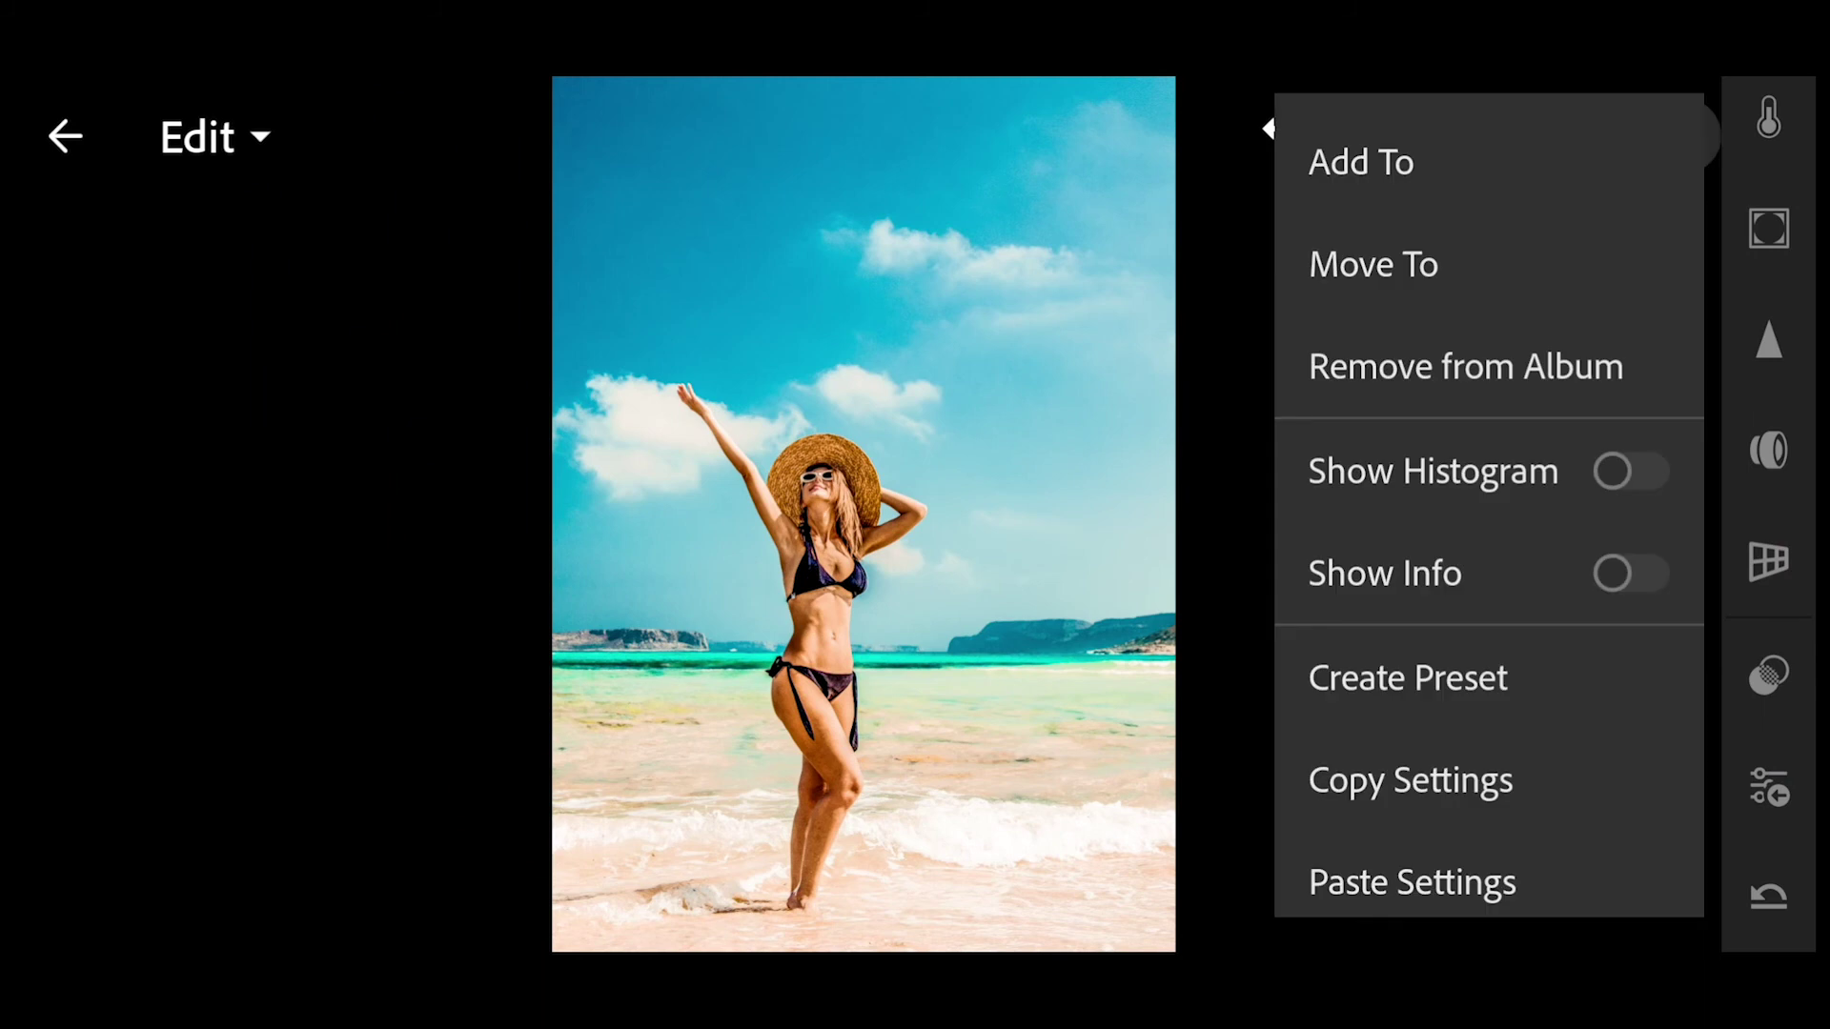
pyautogui.click(1449, 667)
pyautogui.click(77, 298)
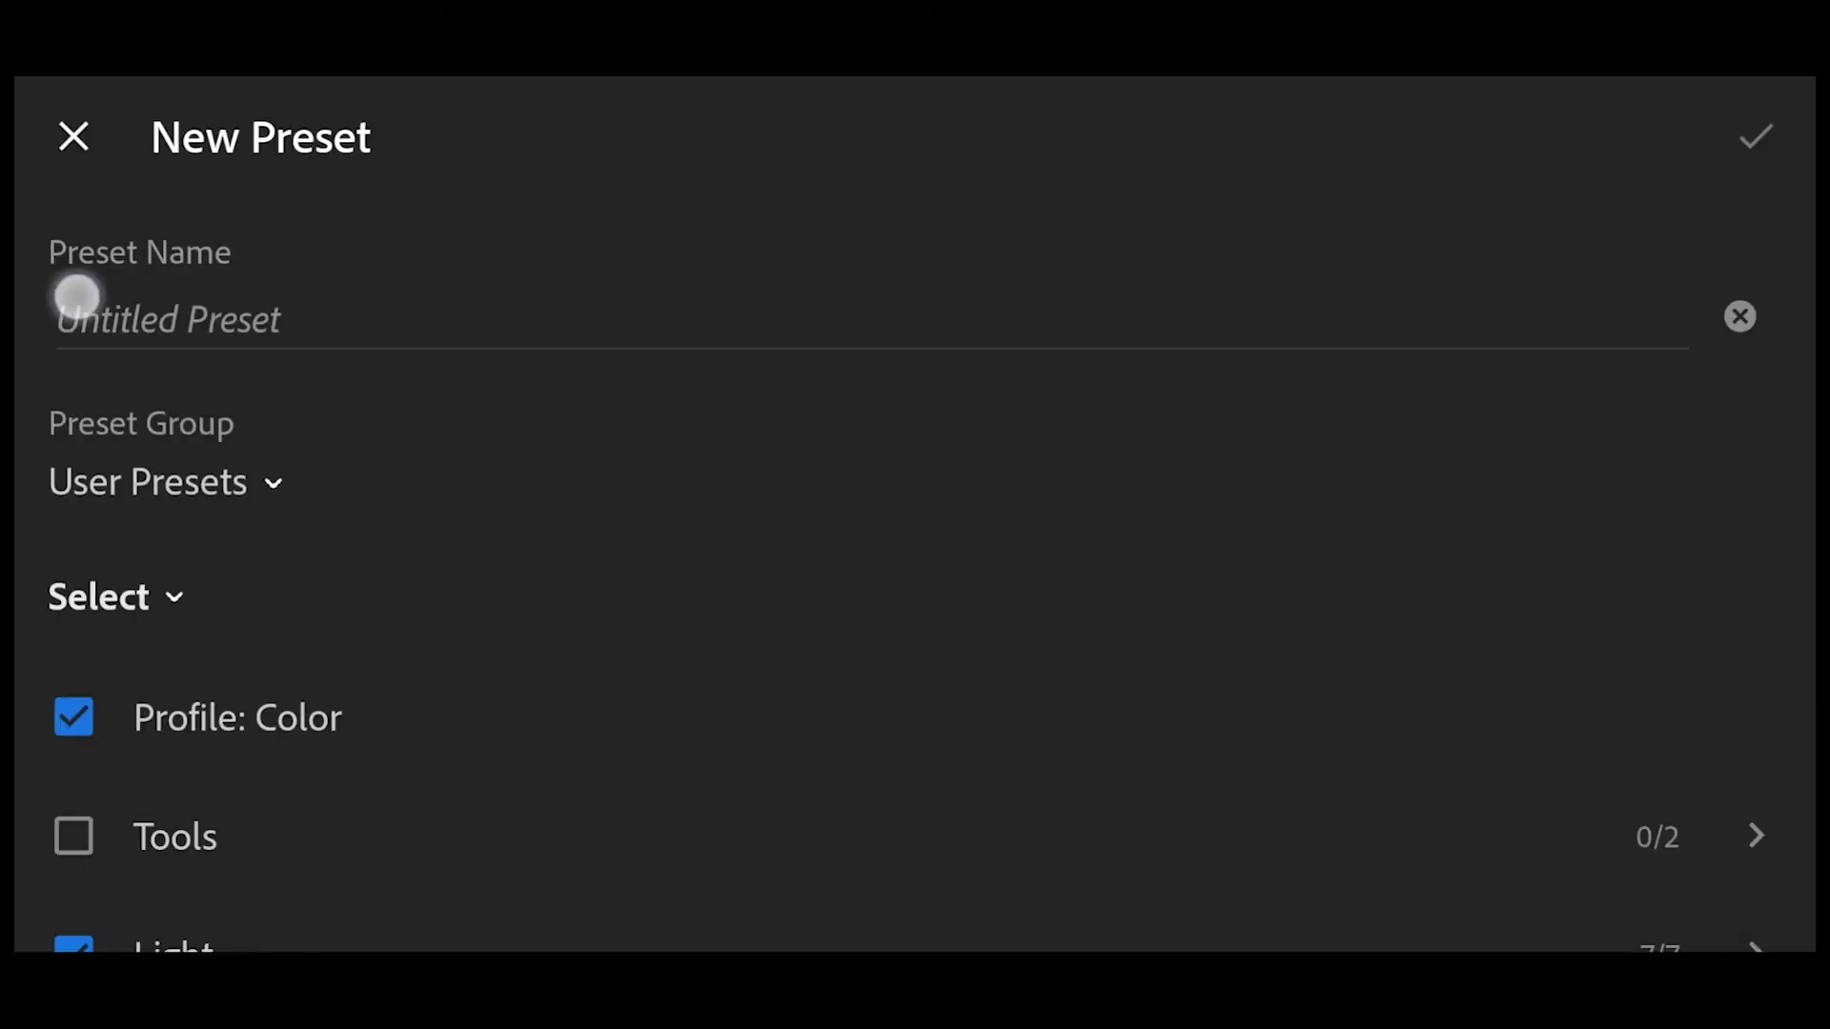
pyautogui.write('A')
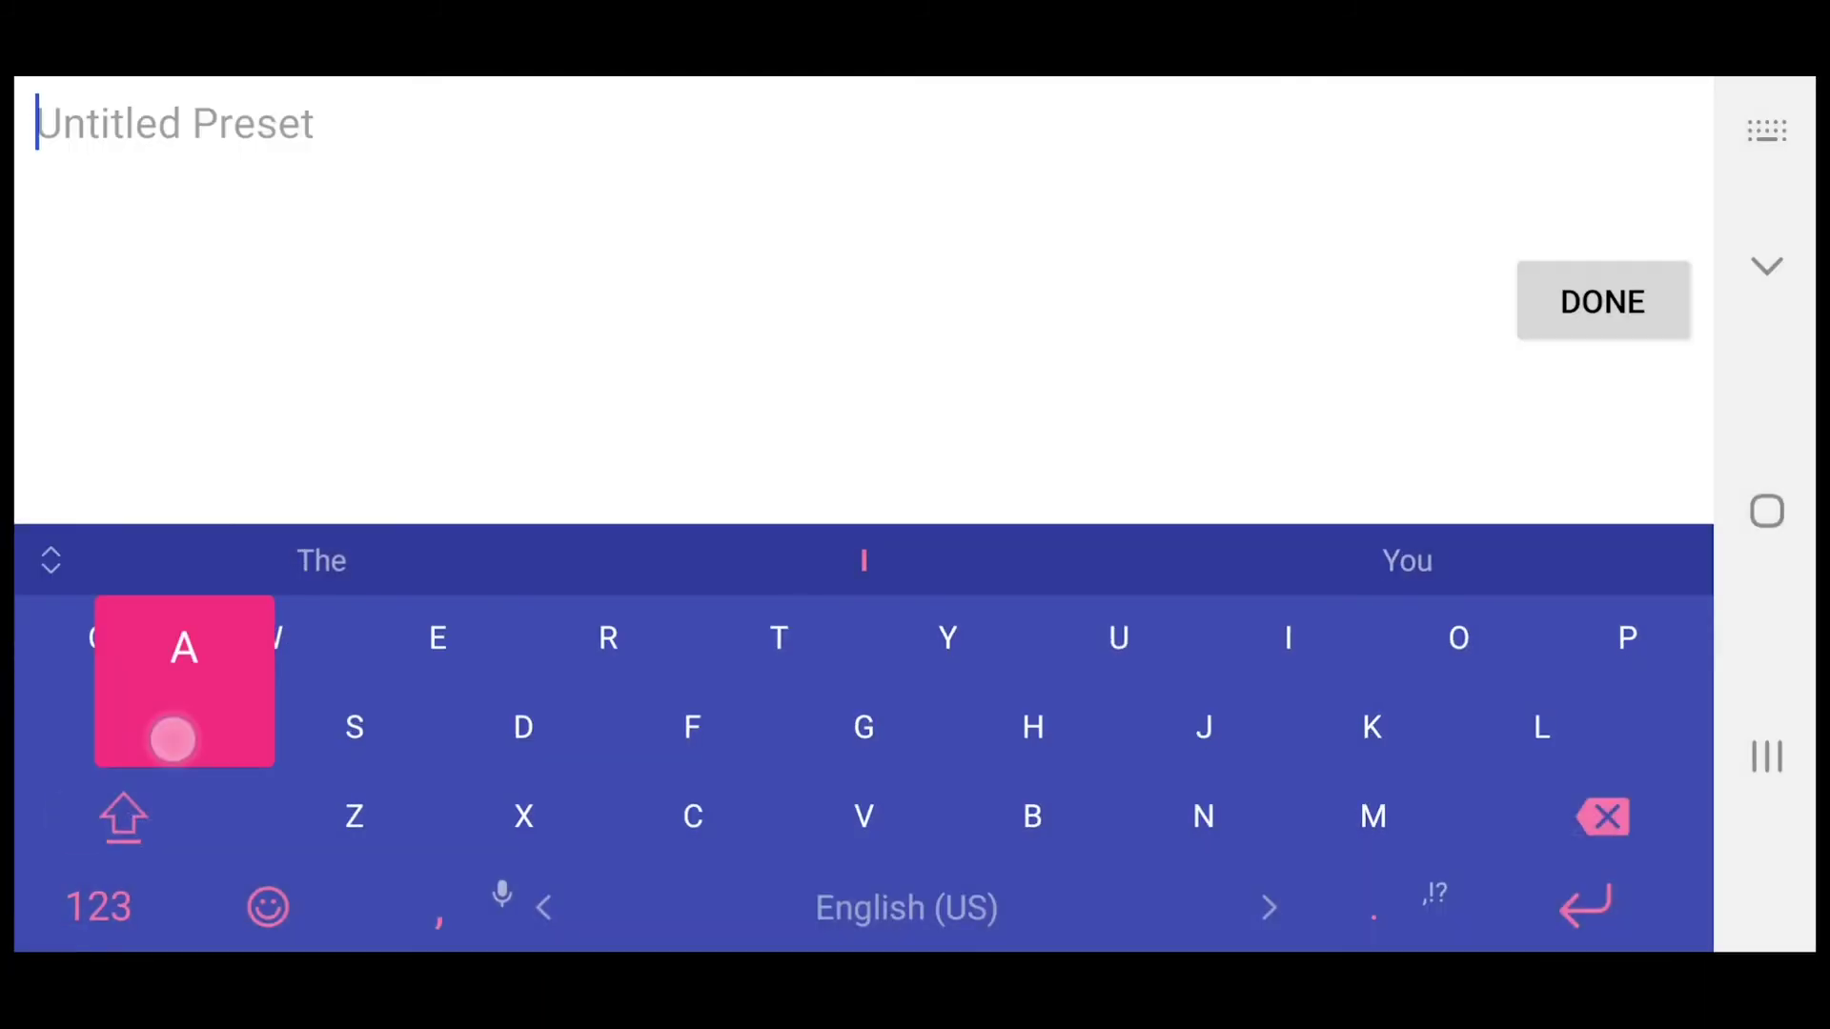
pyautogui.write('qua')
pyautogui.click(123, 815)
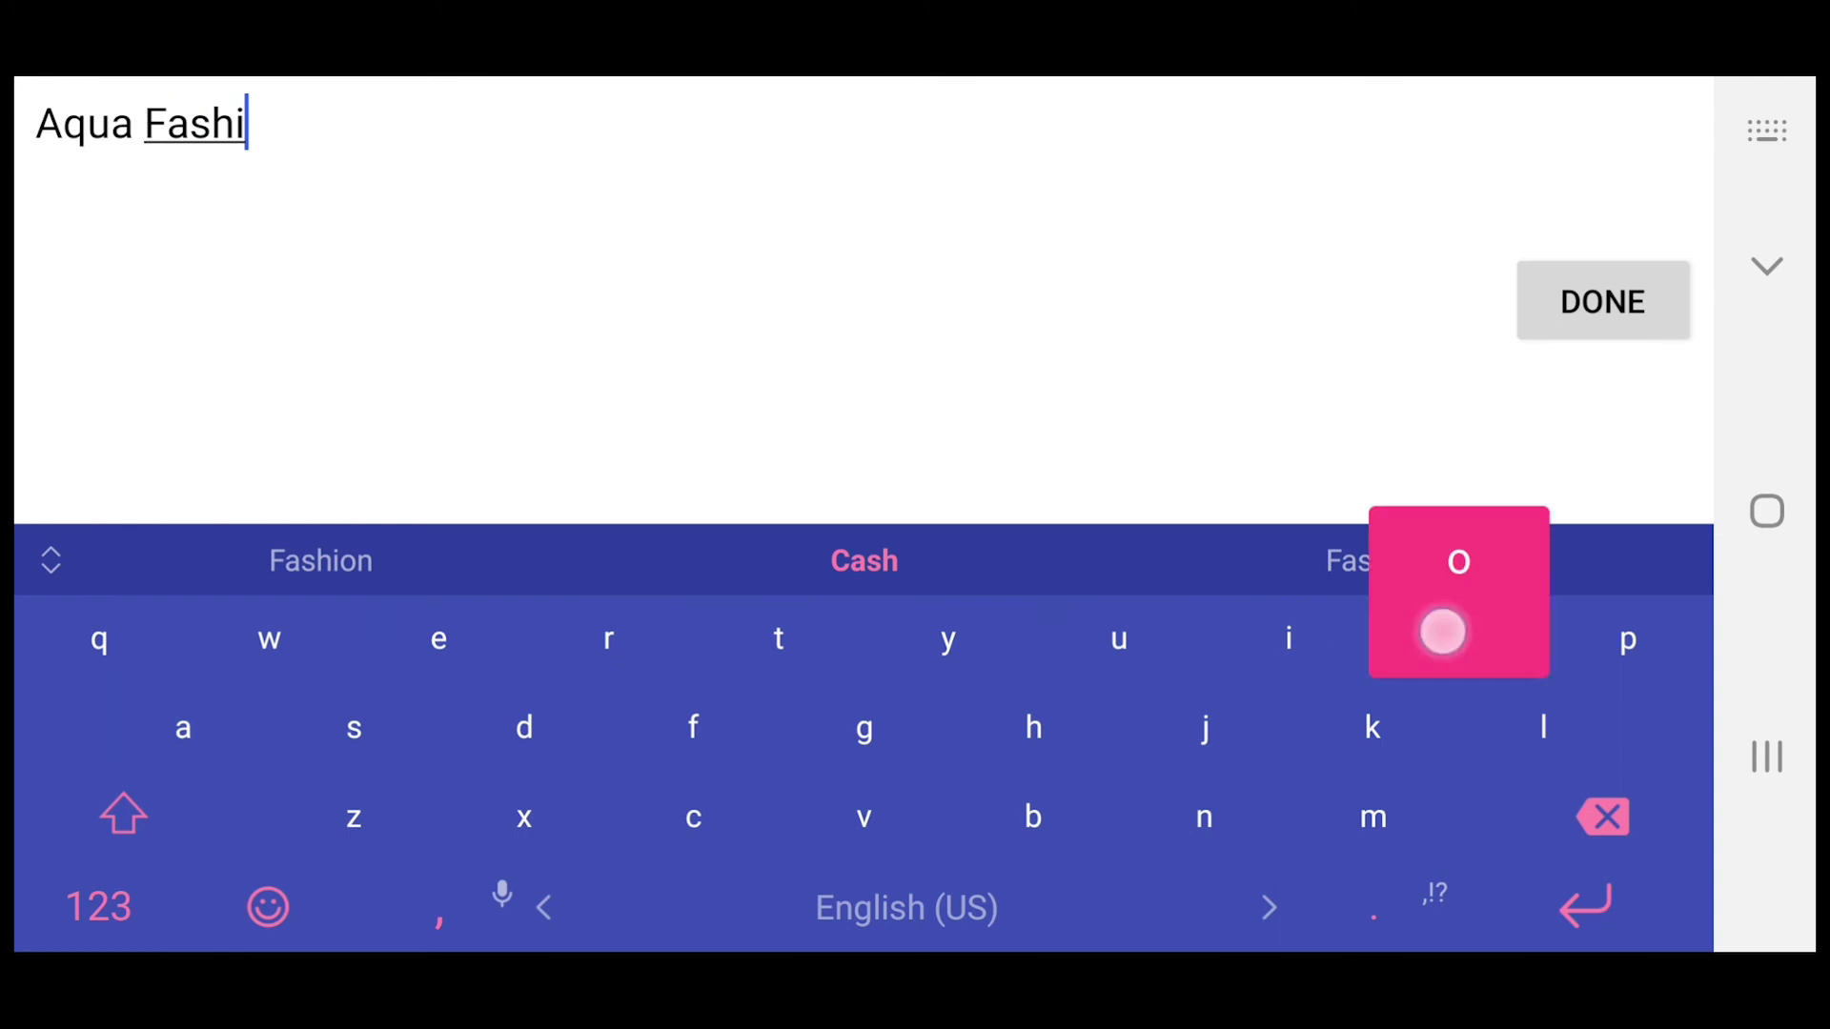
pyautogui.write('on')
pyautogui.click(1623, 298)
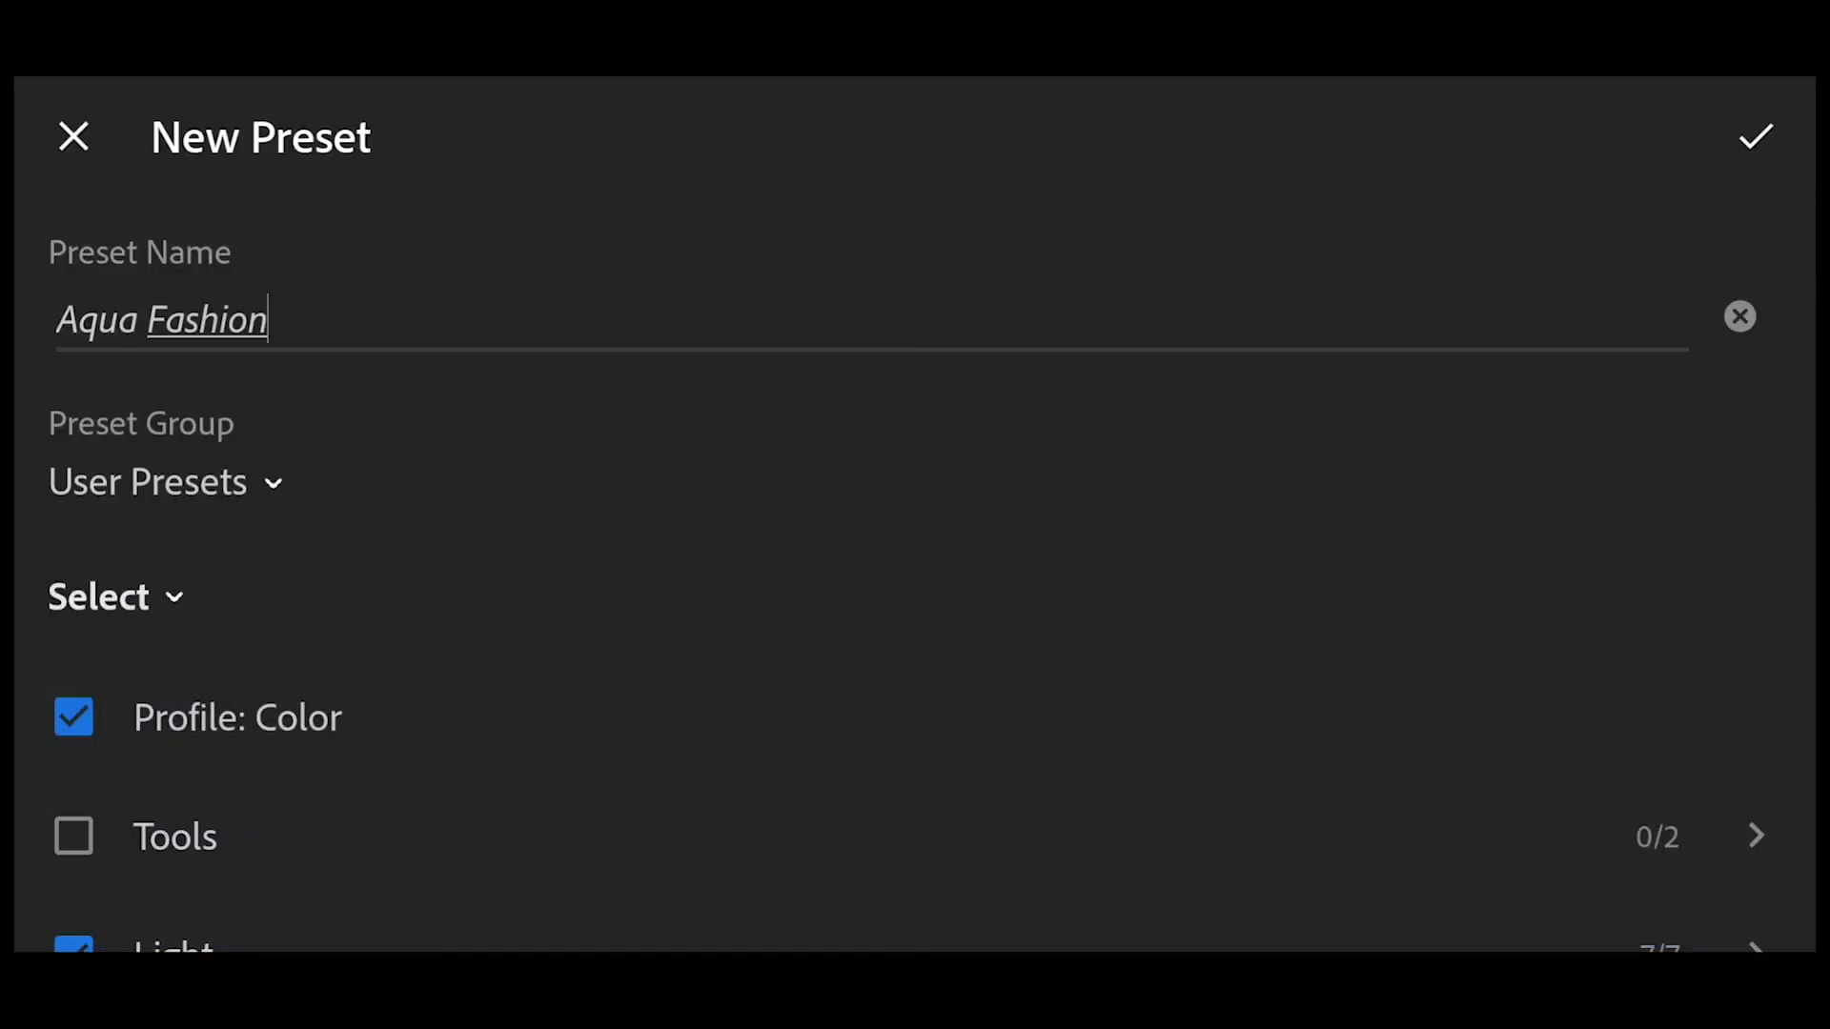
pyautogui.click(1755, 136)
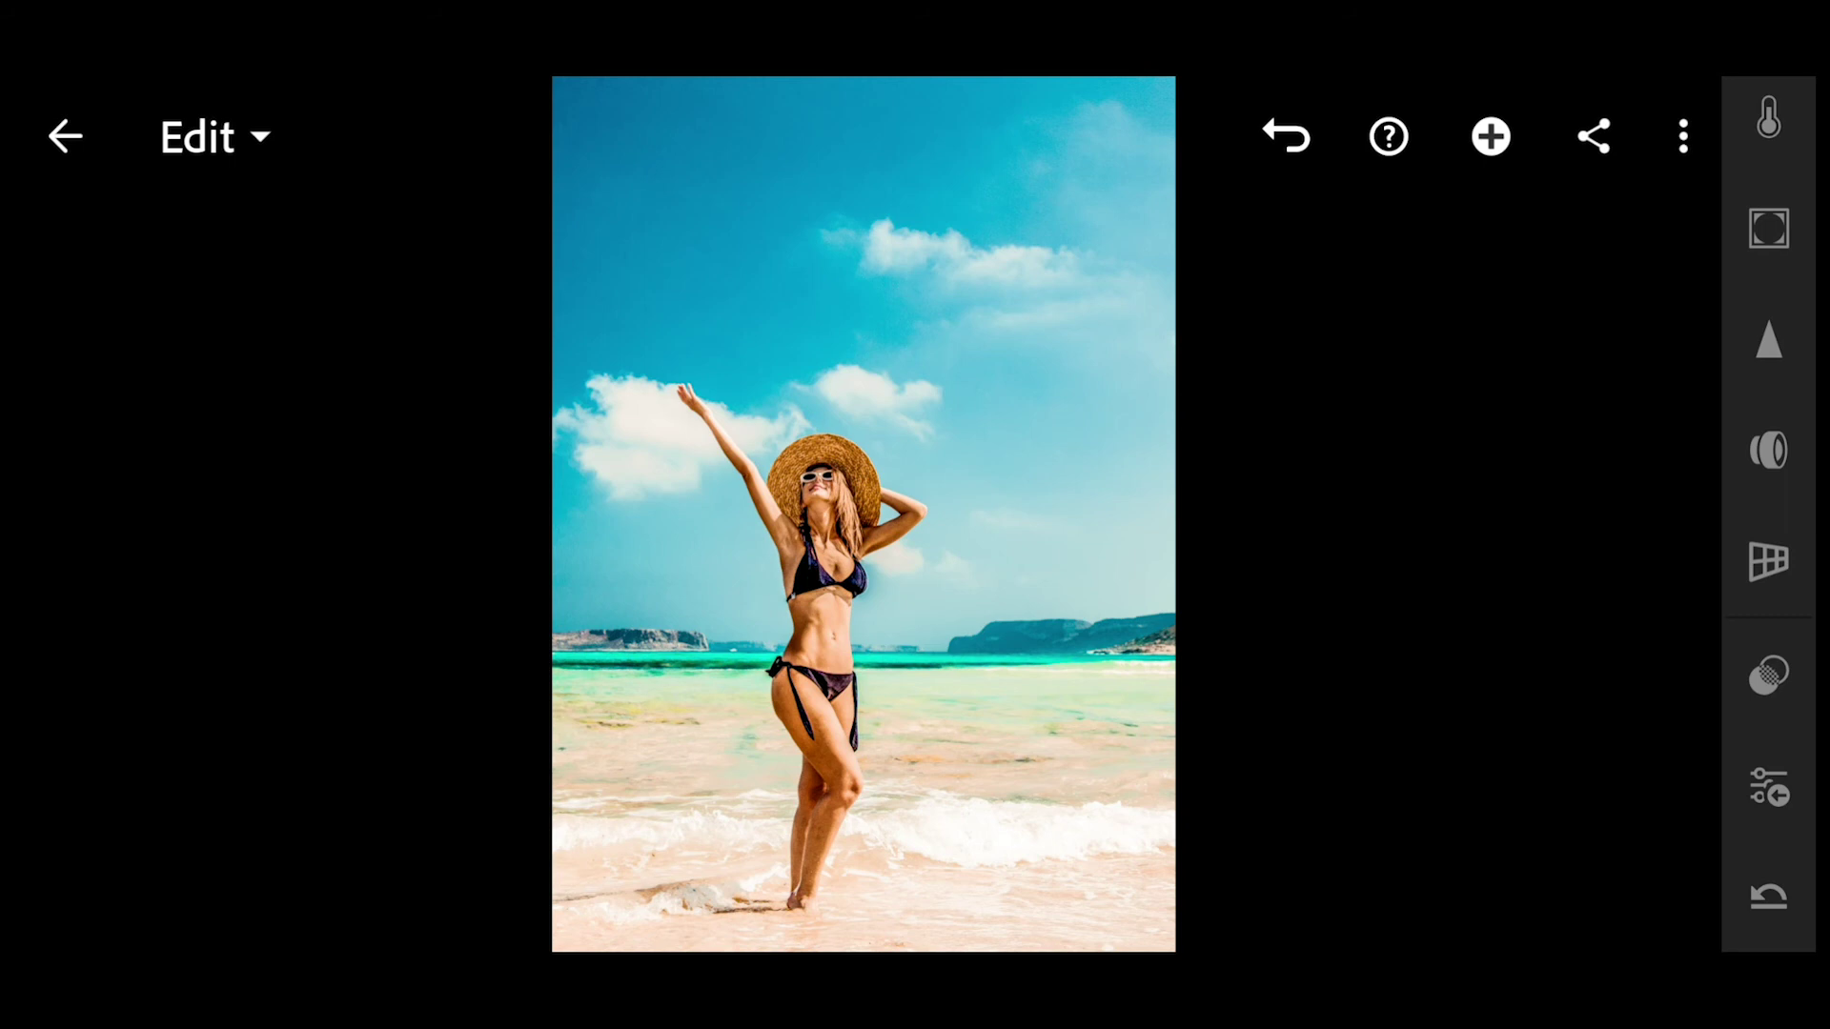
# Copy the beach photo's edit settings, excluding tools
pyautogui.click(1683, 137)
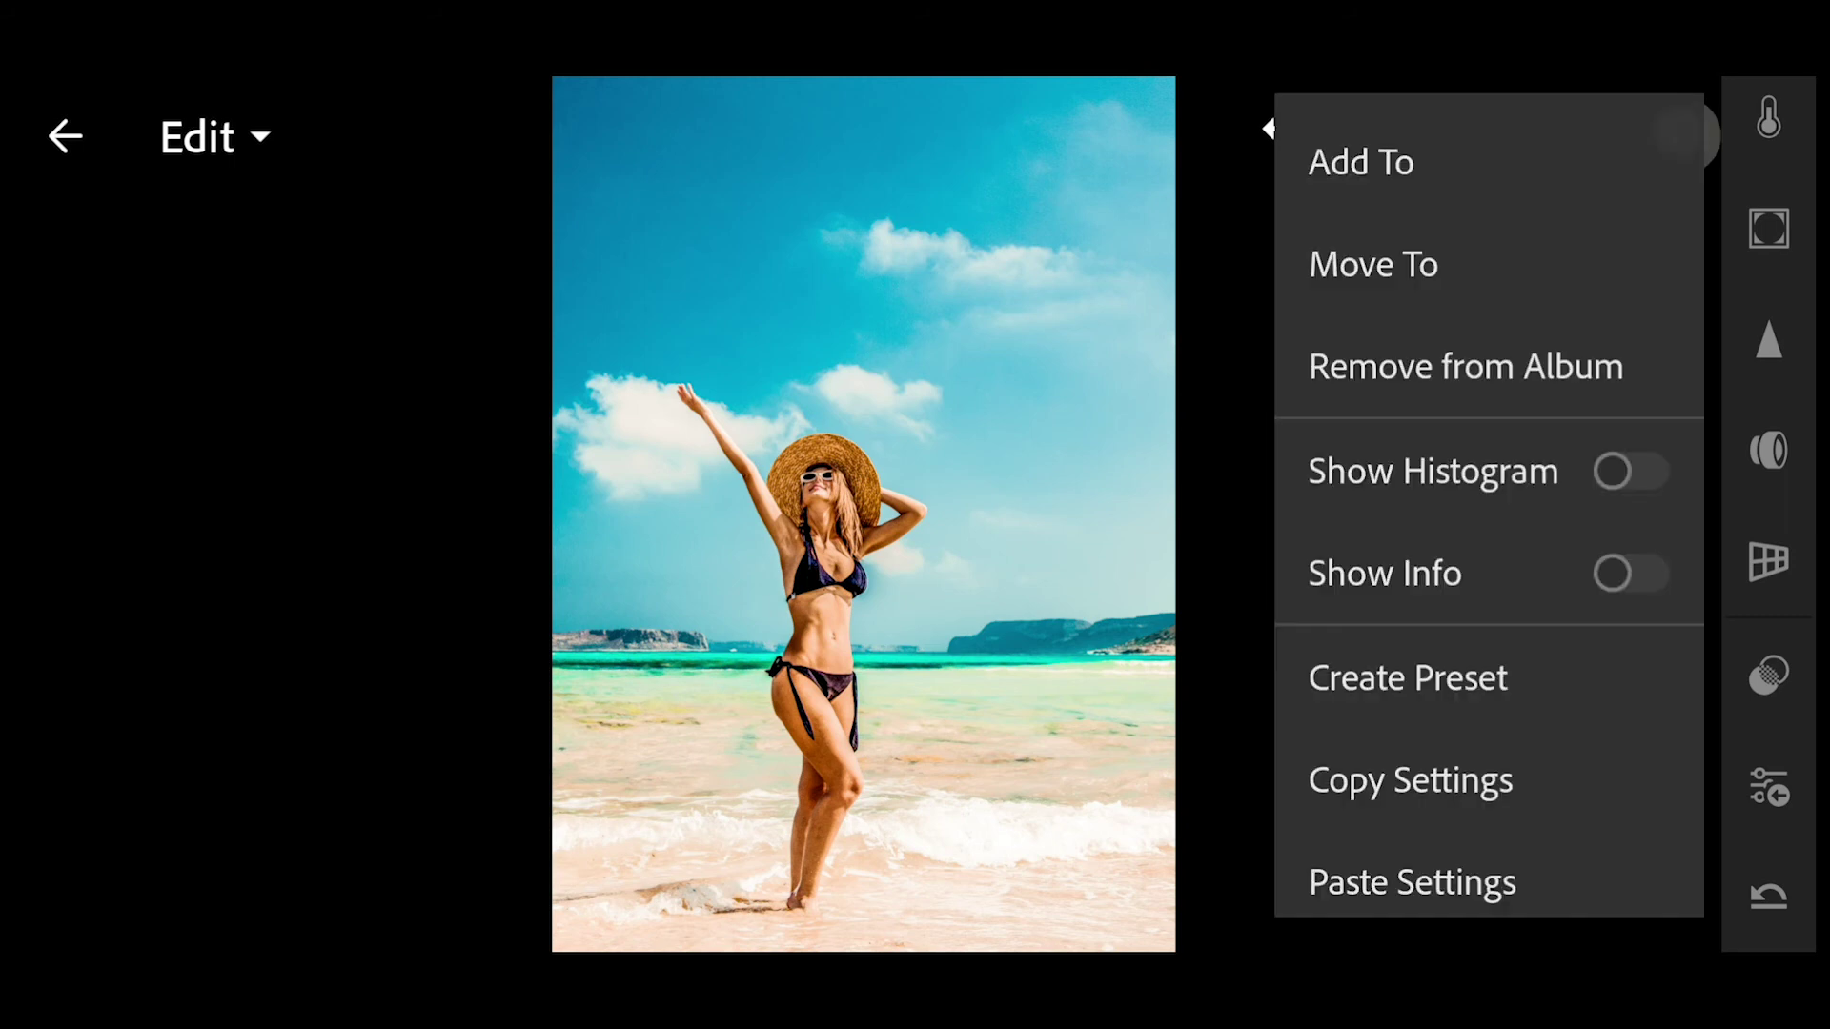
pyautogui.click(1456, 777)
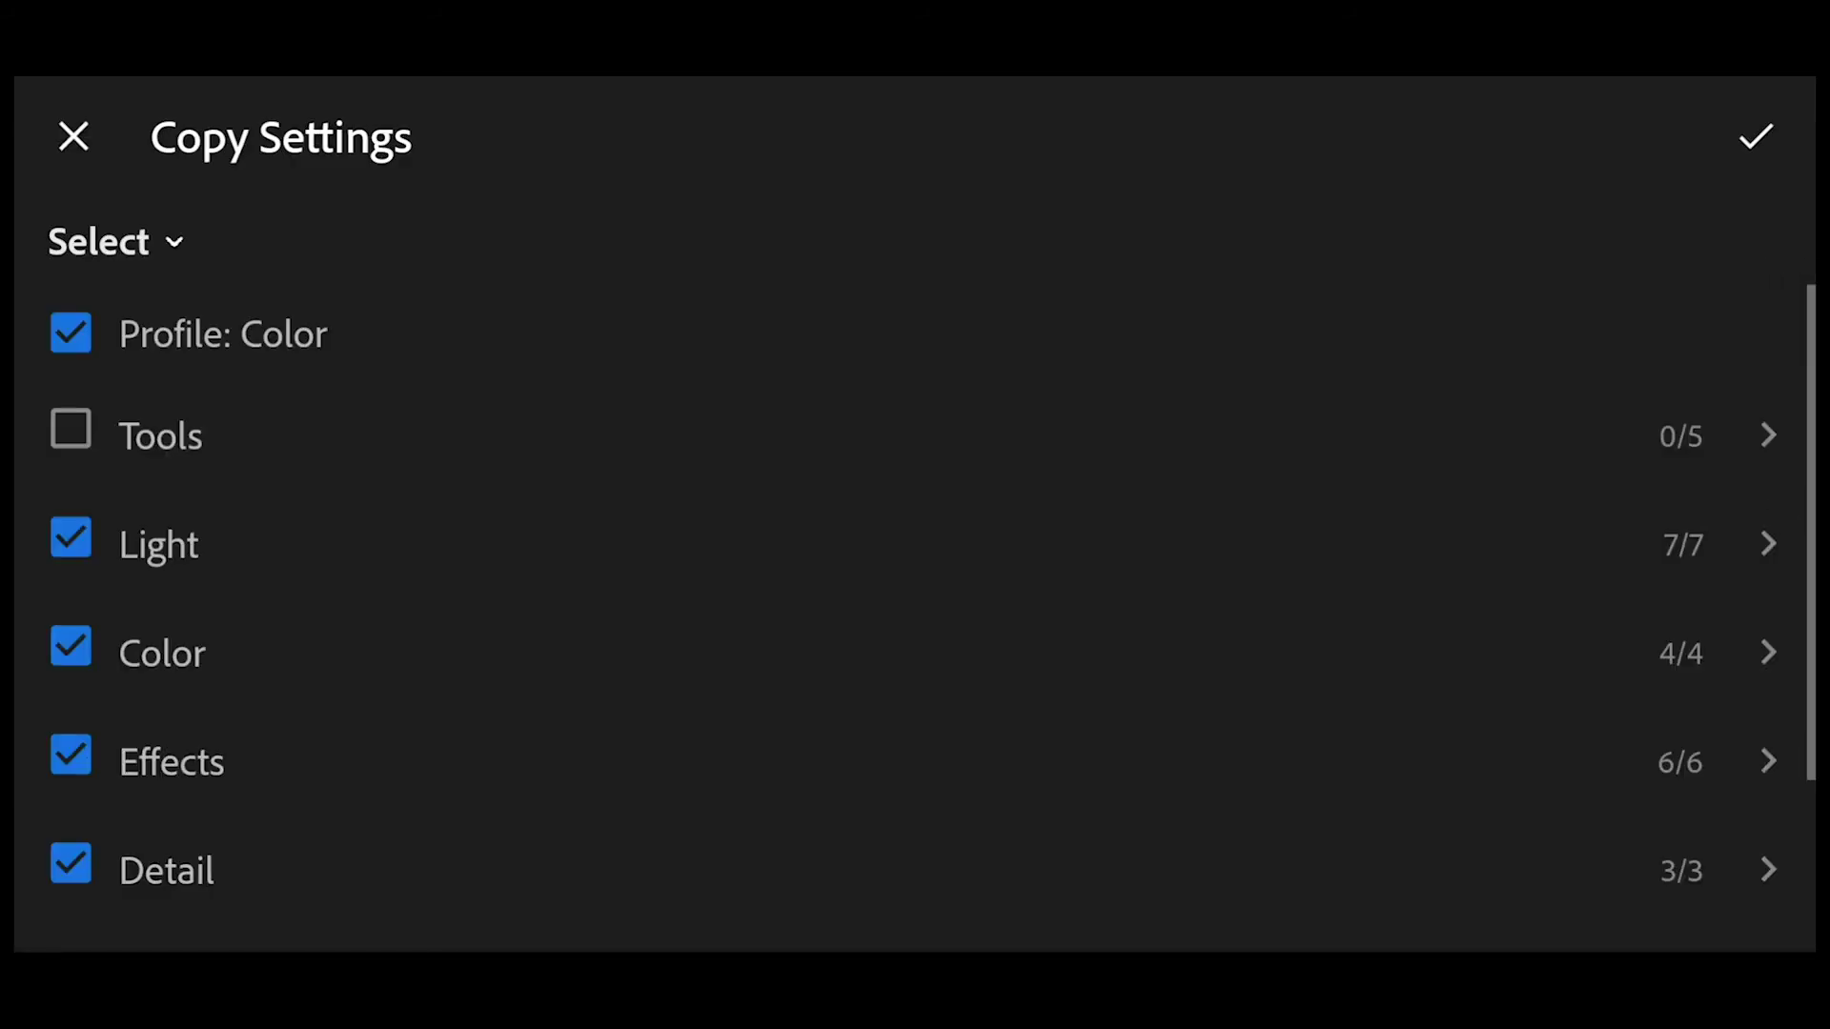
pyautogui.click(1756, 136)
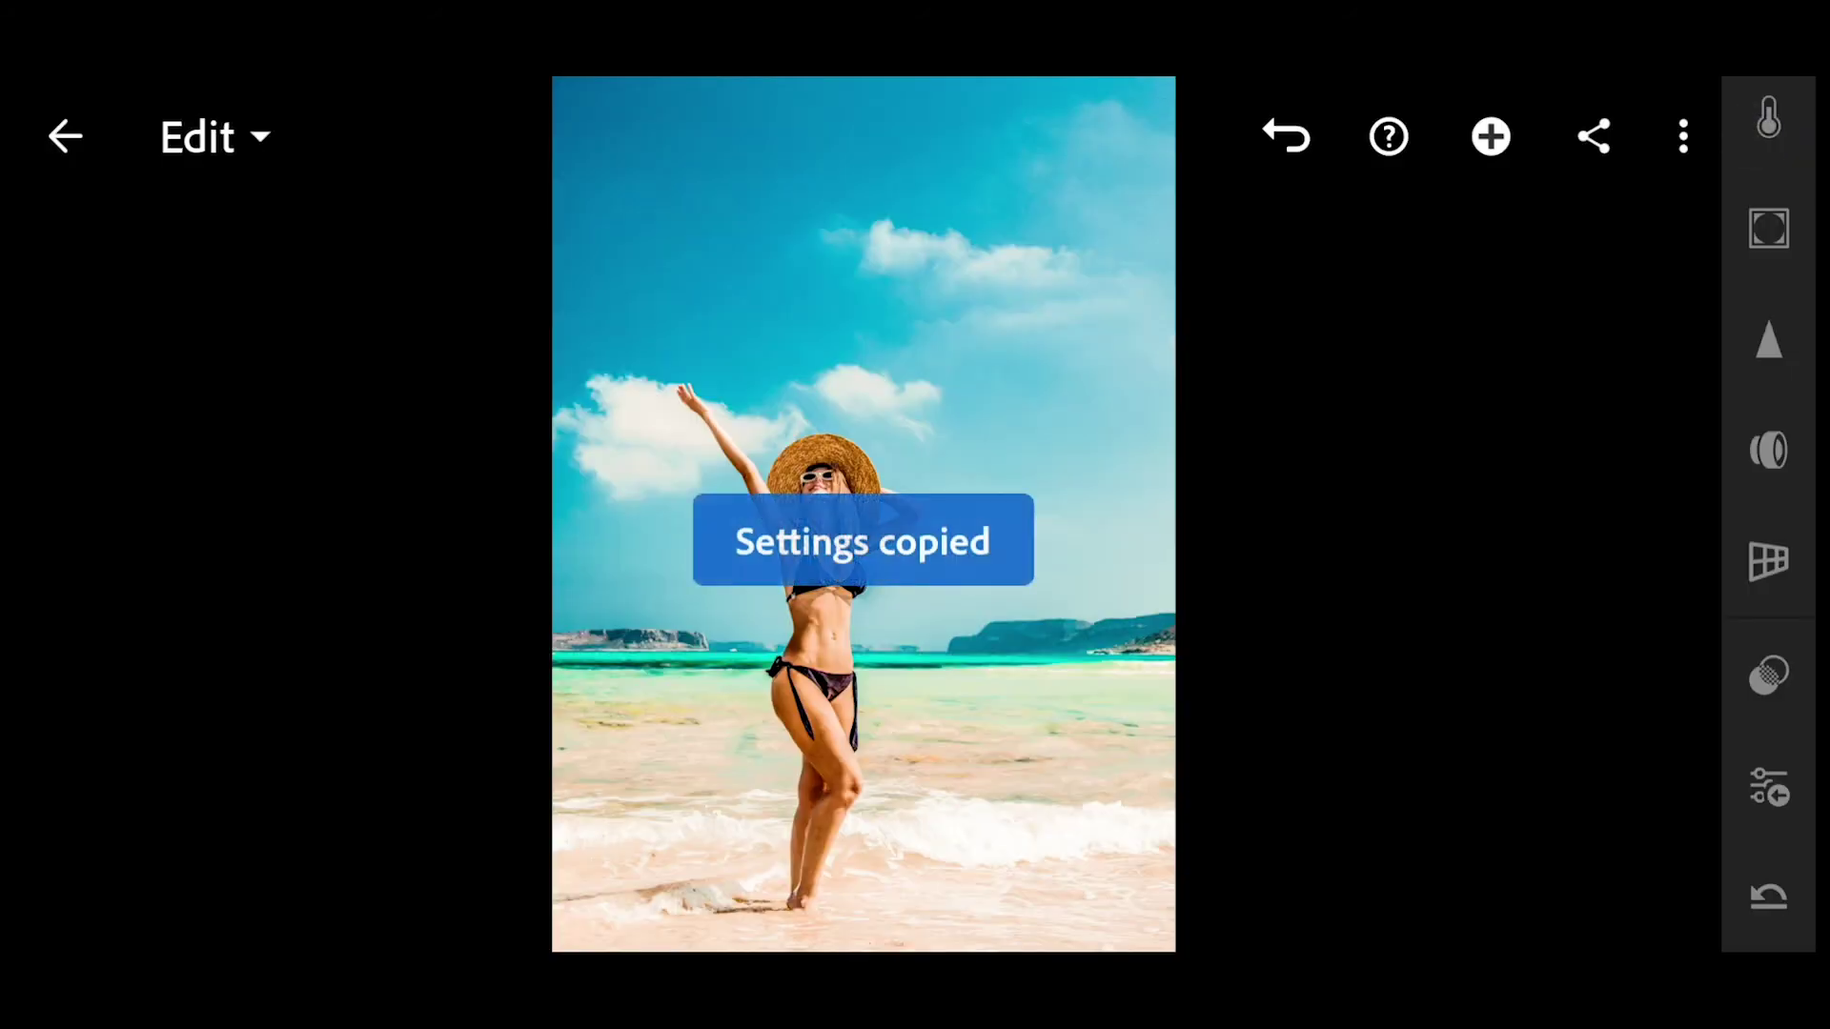
# Paste the copied settings onto the red bikini, girl-on-rock and woman-in-green photos
pyautogui.click(65, 136)
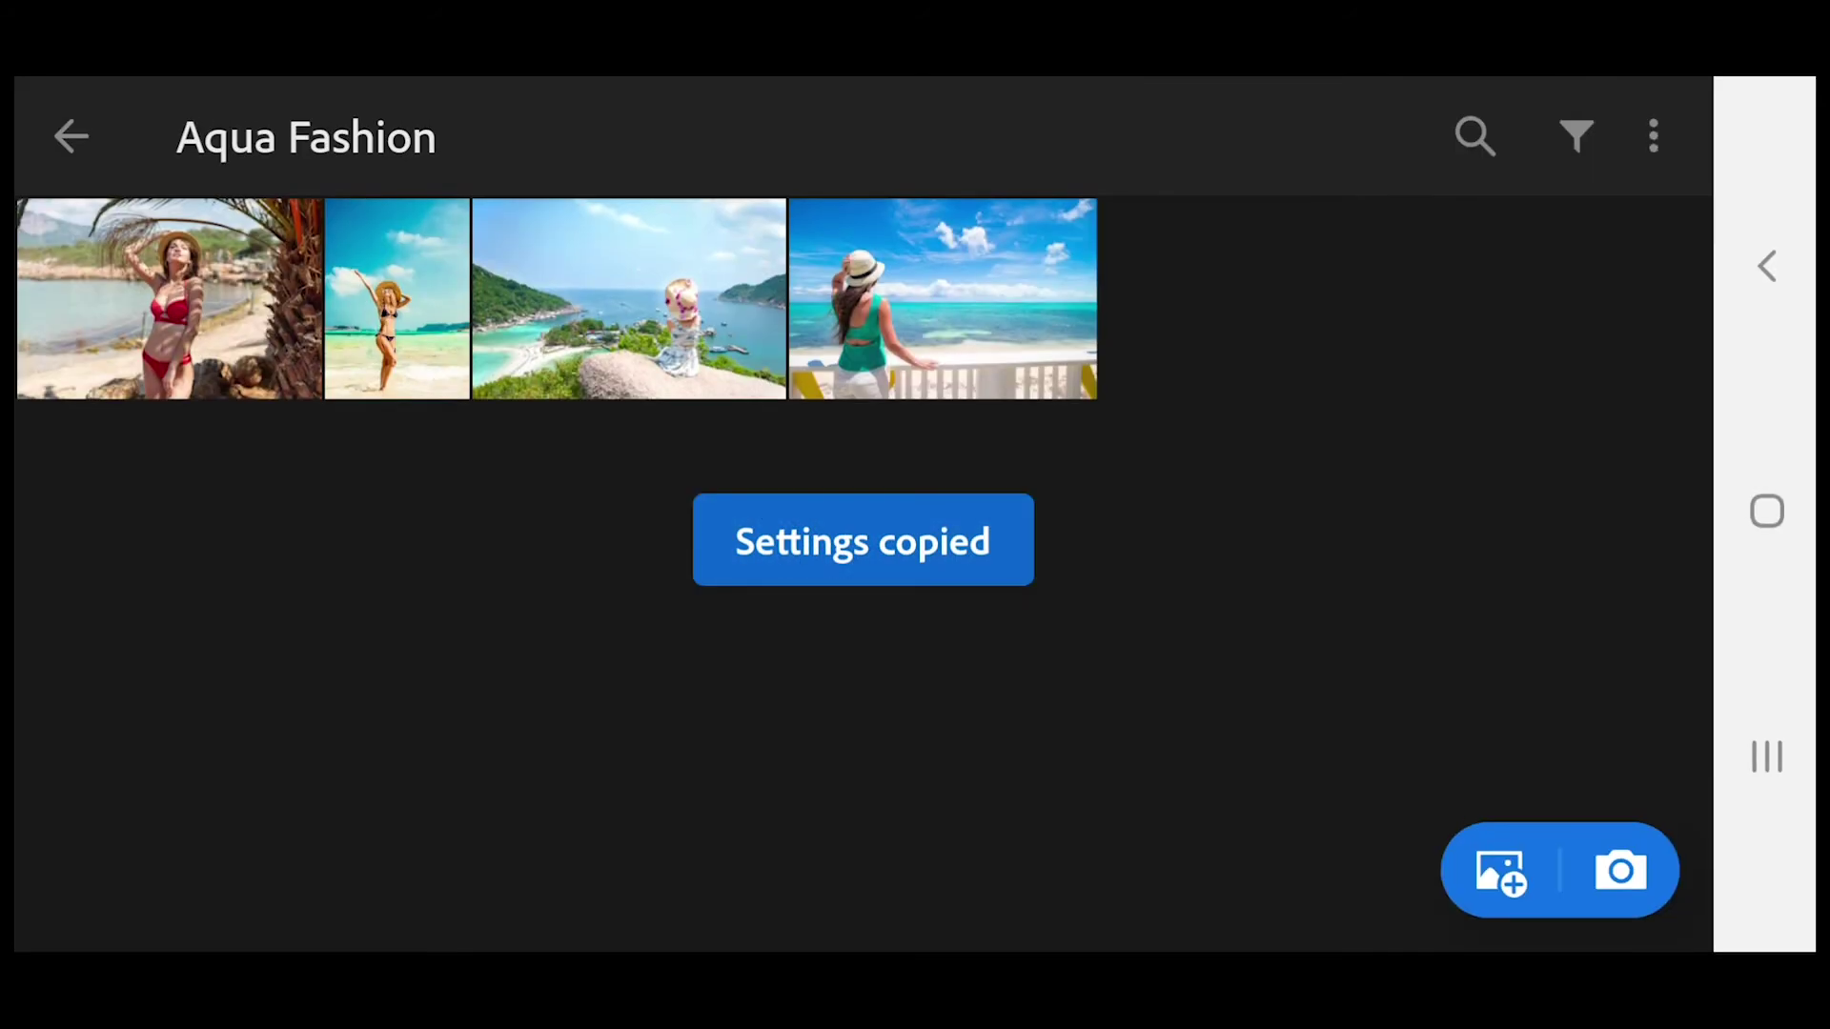
pyautogui.click(170, 298)
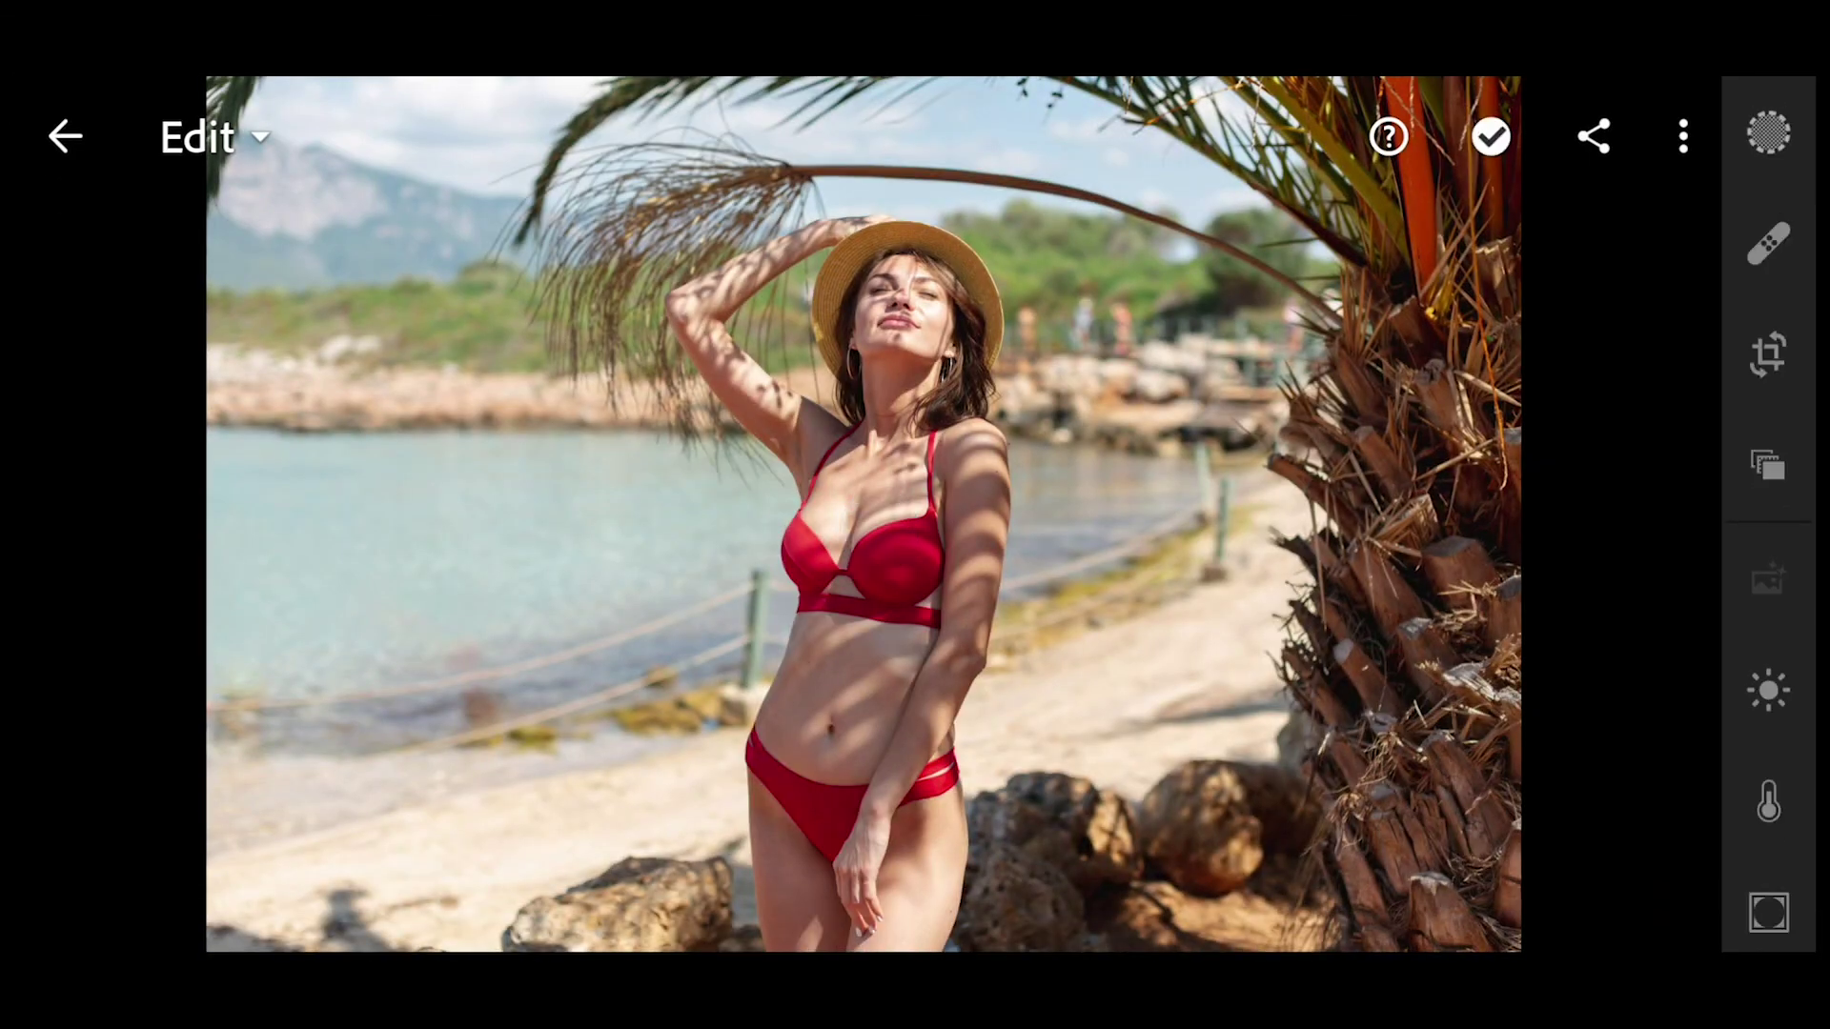
pyautogui.click(1683, 136)
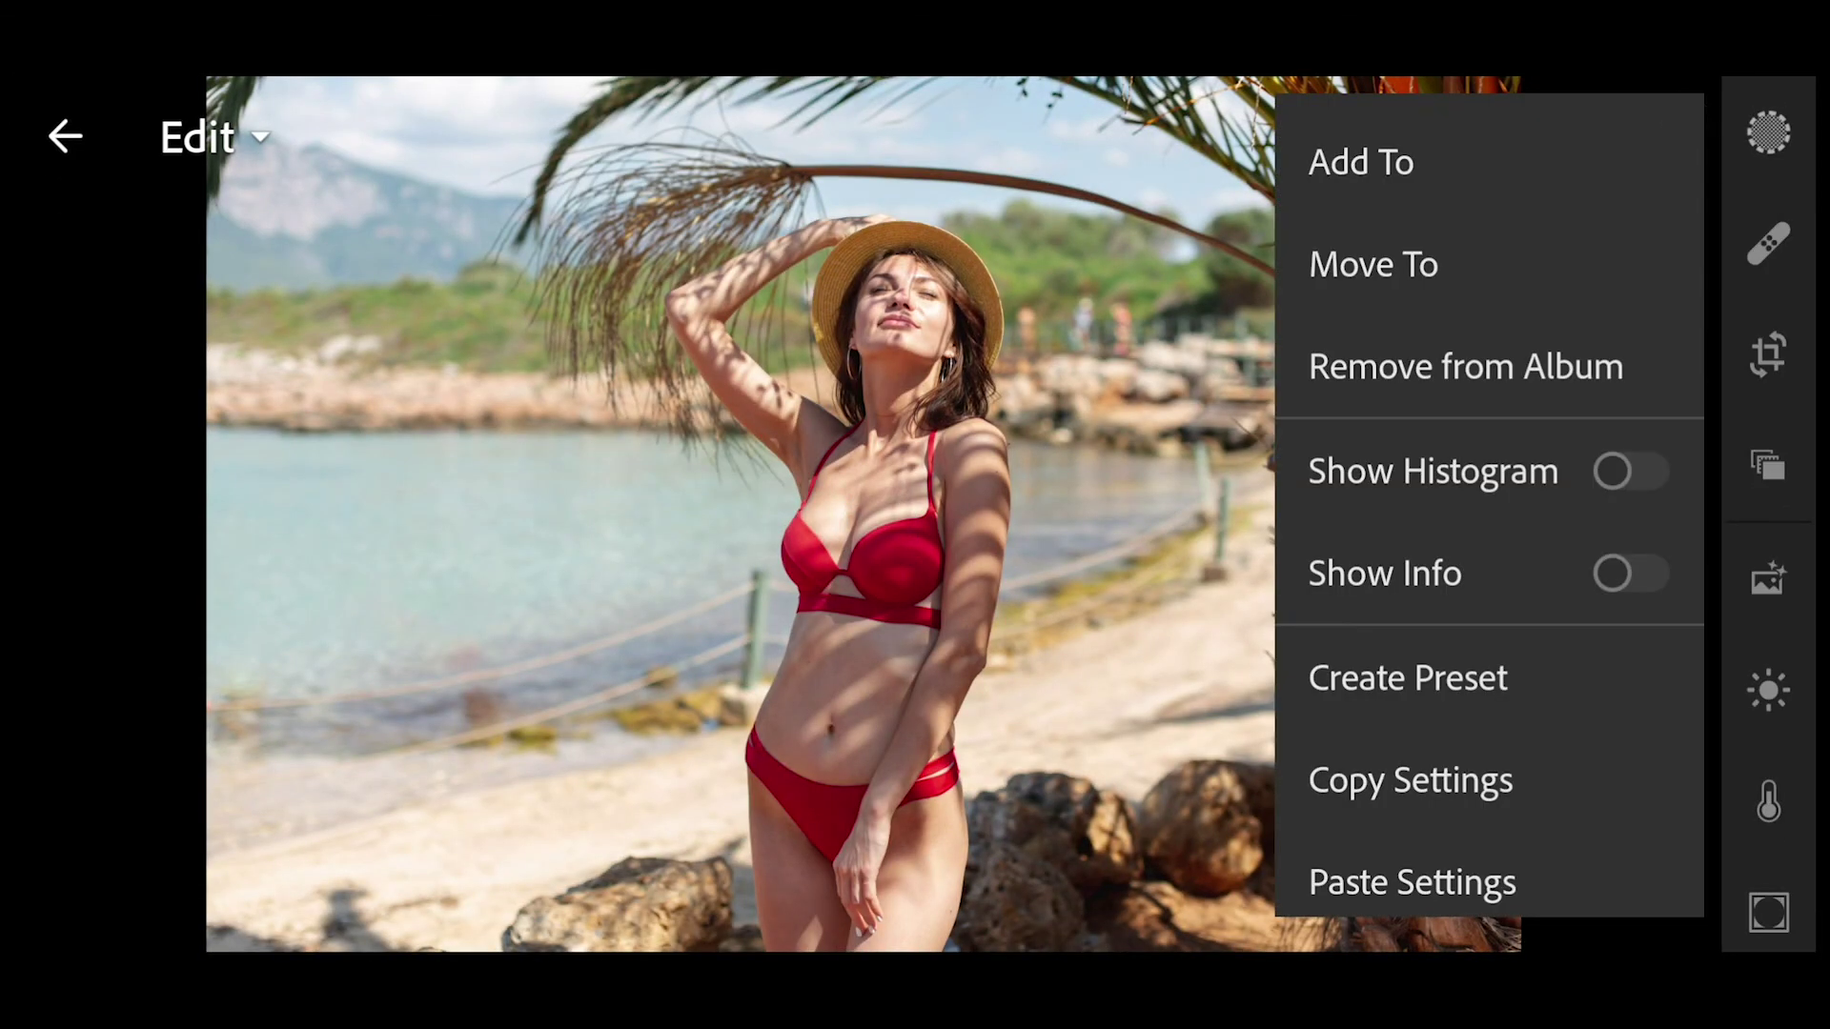
pyautogui.click(1456, 872)
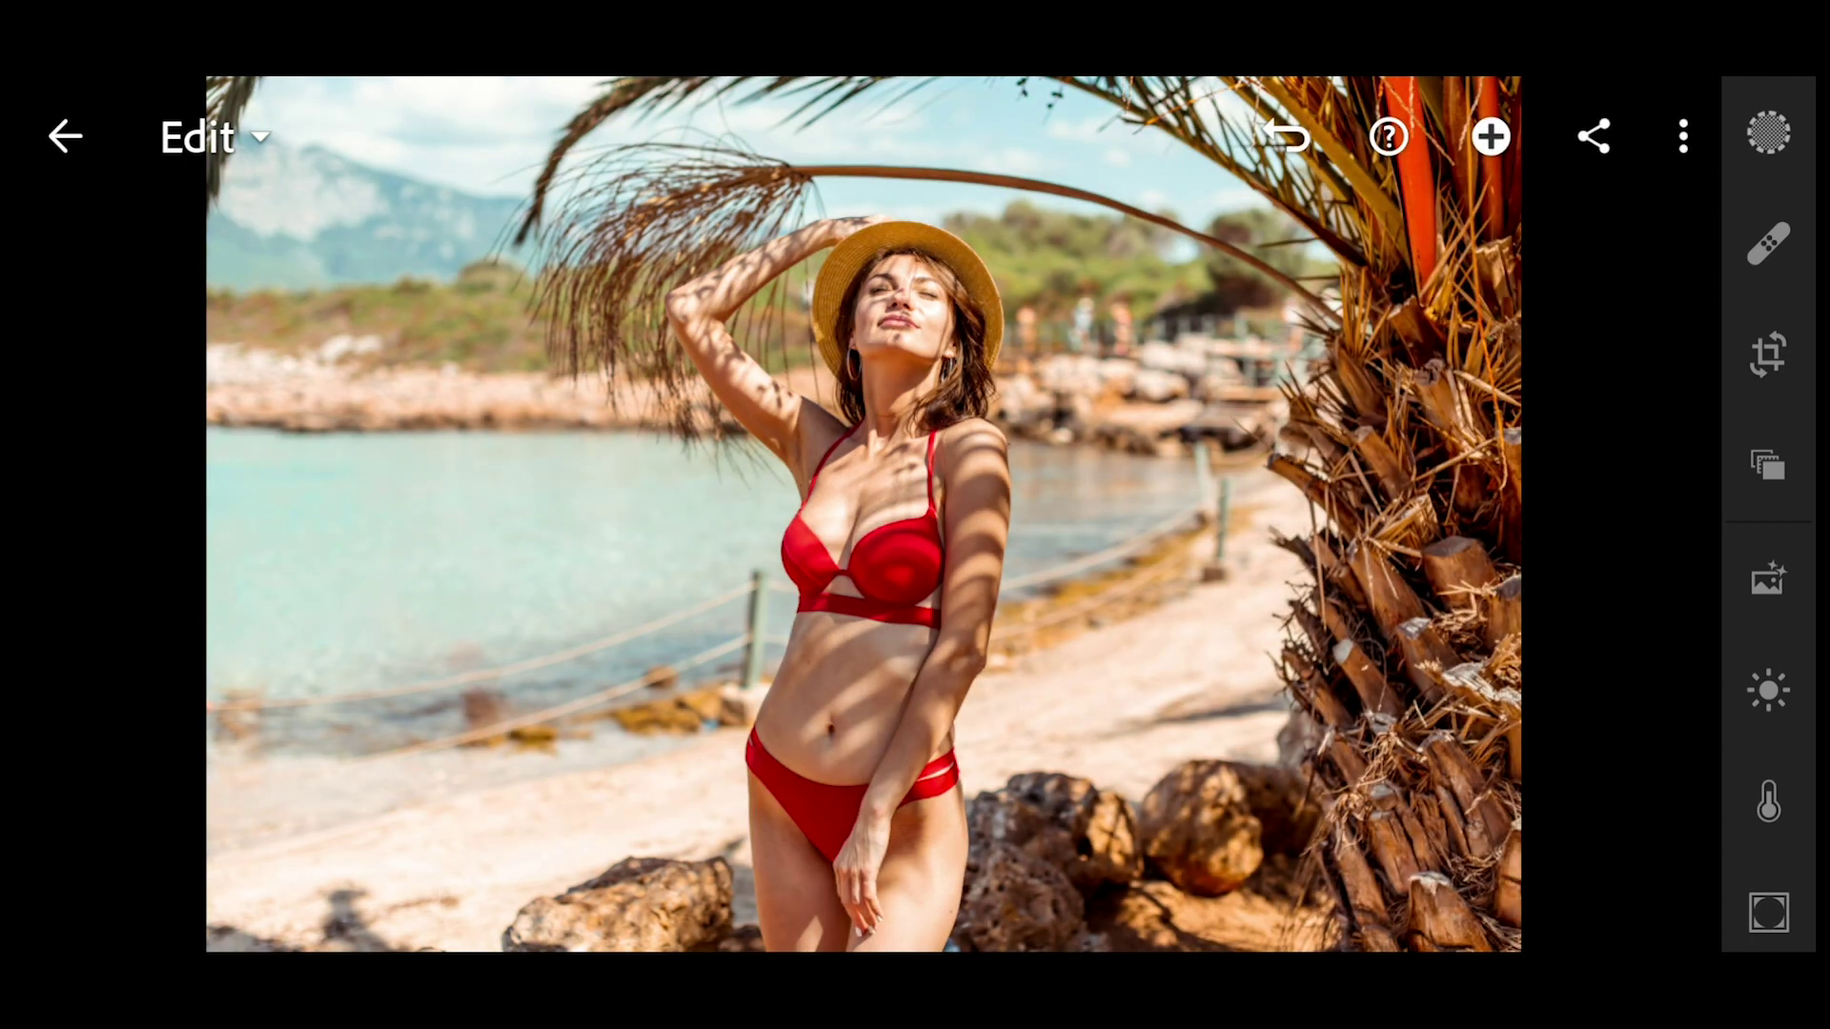
pyautogui.click(65, 136)
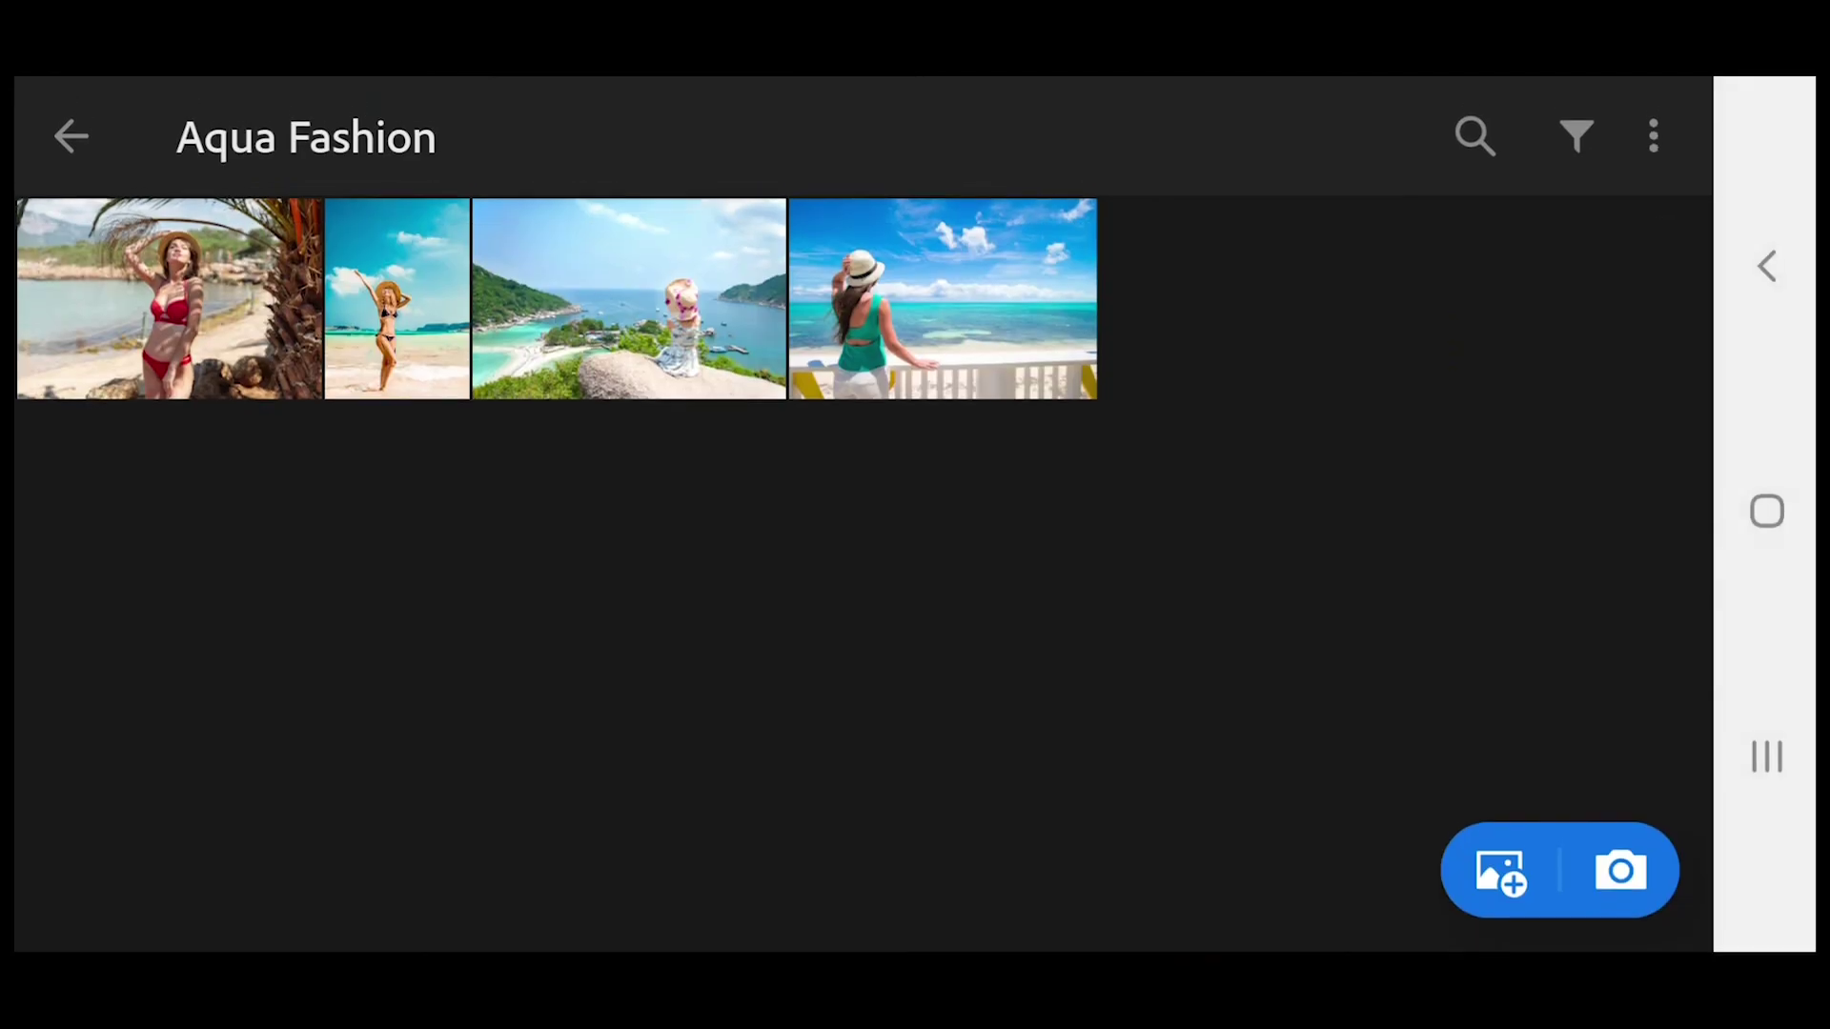
pyautogui.click(602, 286)
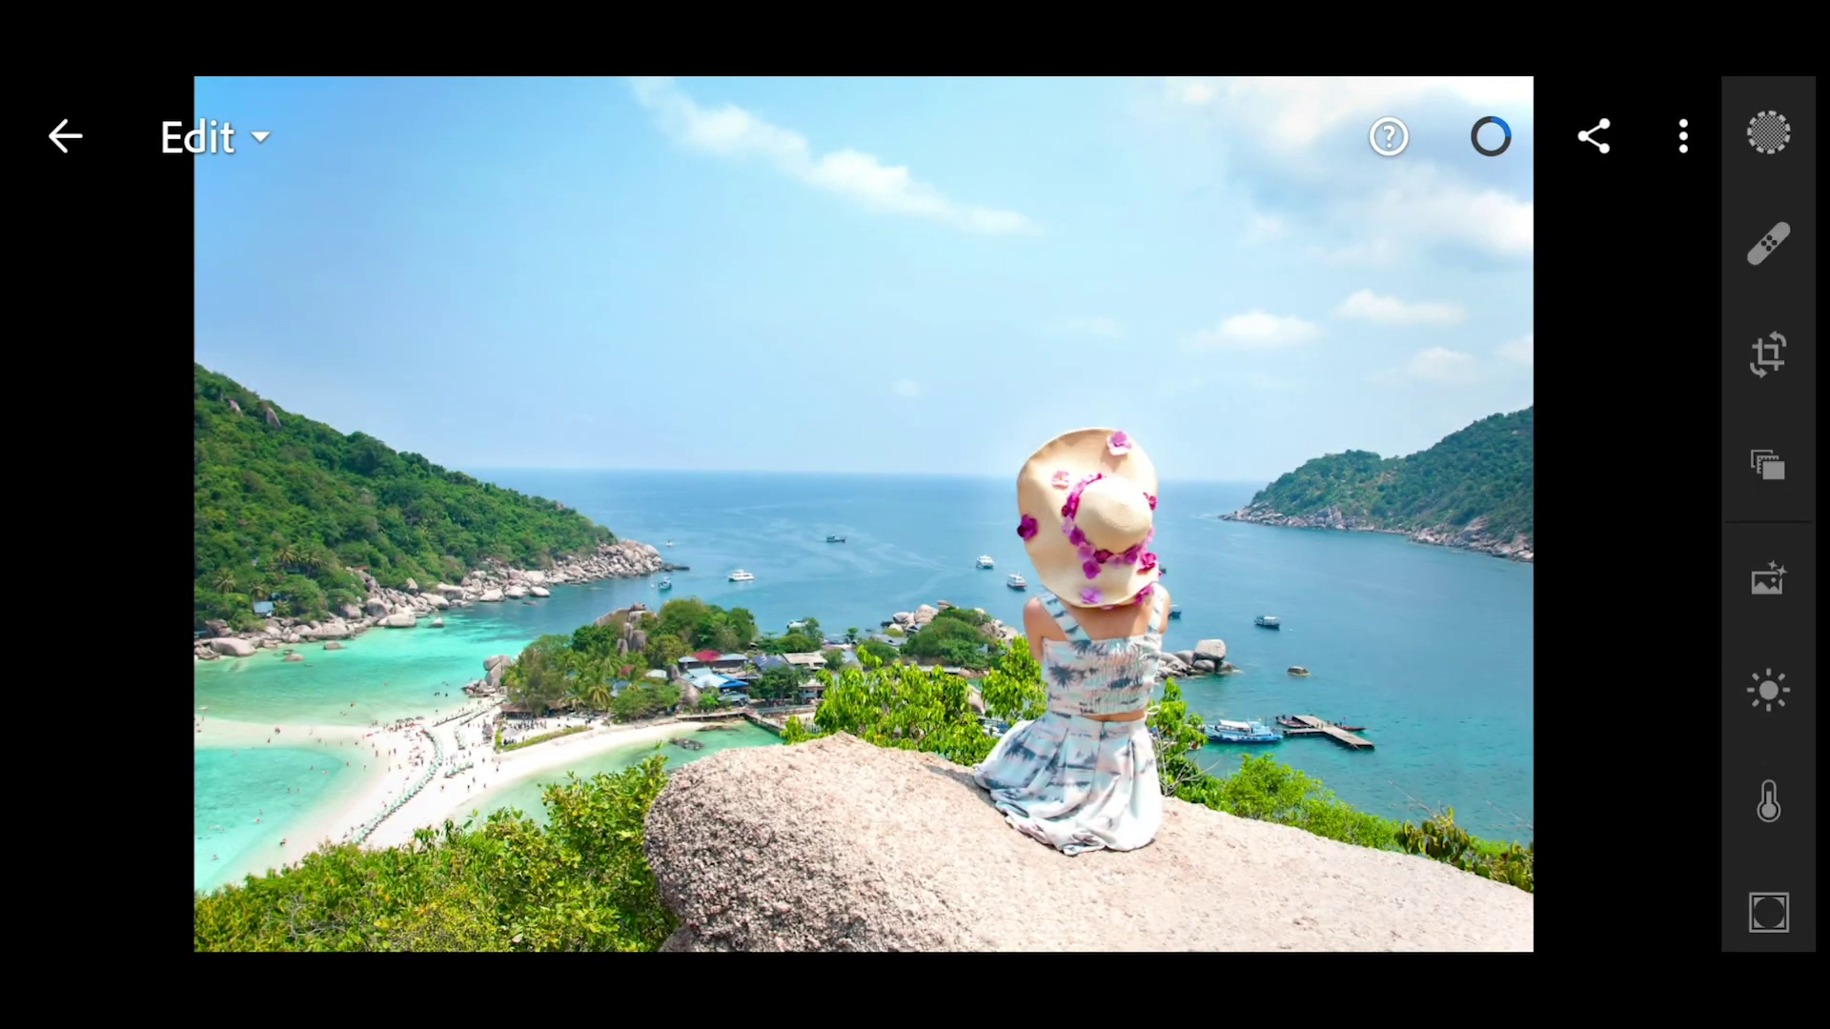
pyautogui.click(1683, 136)
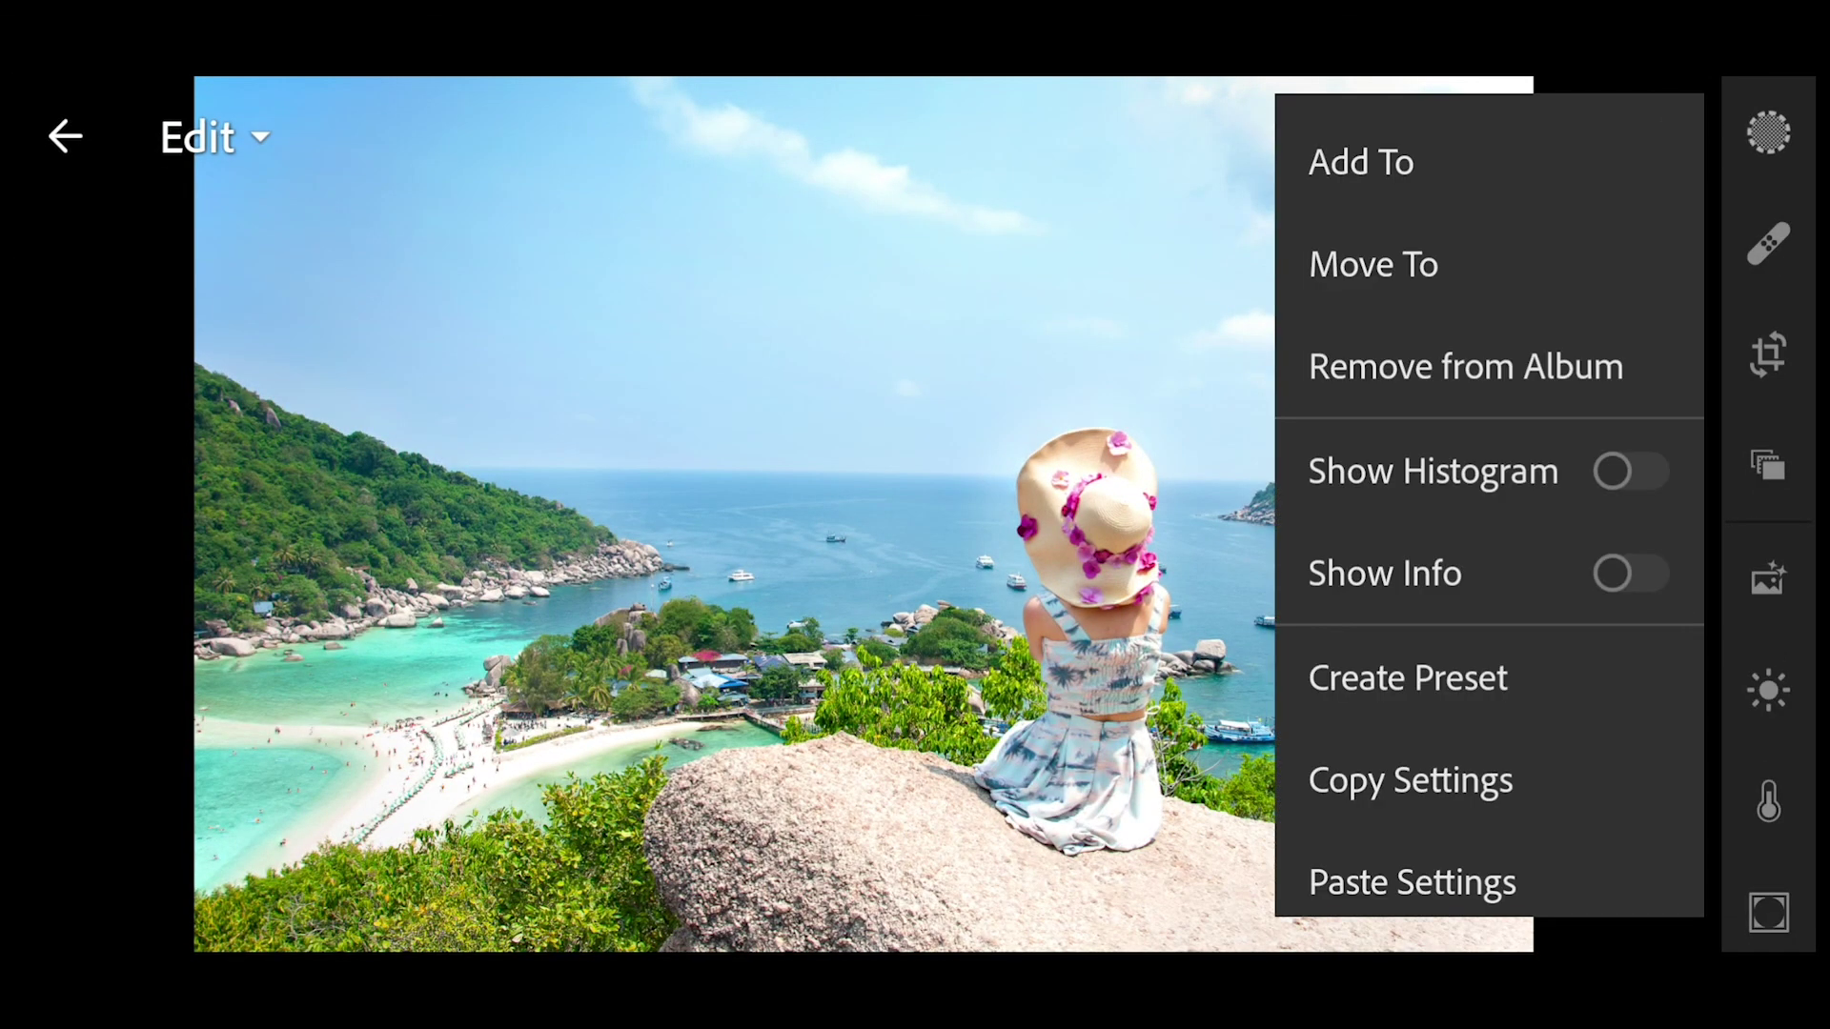
pyautogui.click(1412, 882)
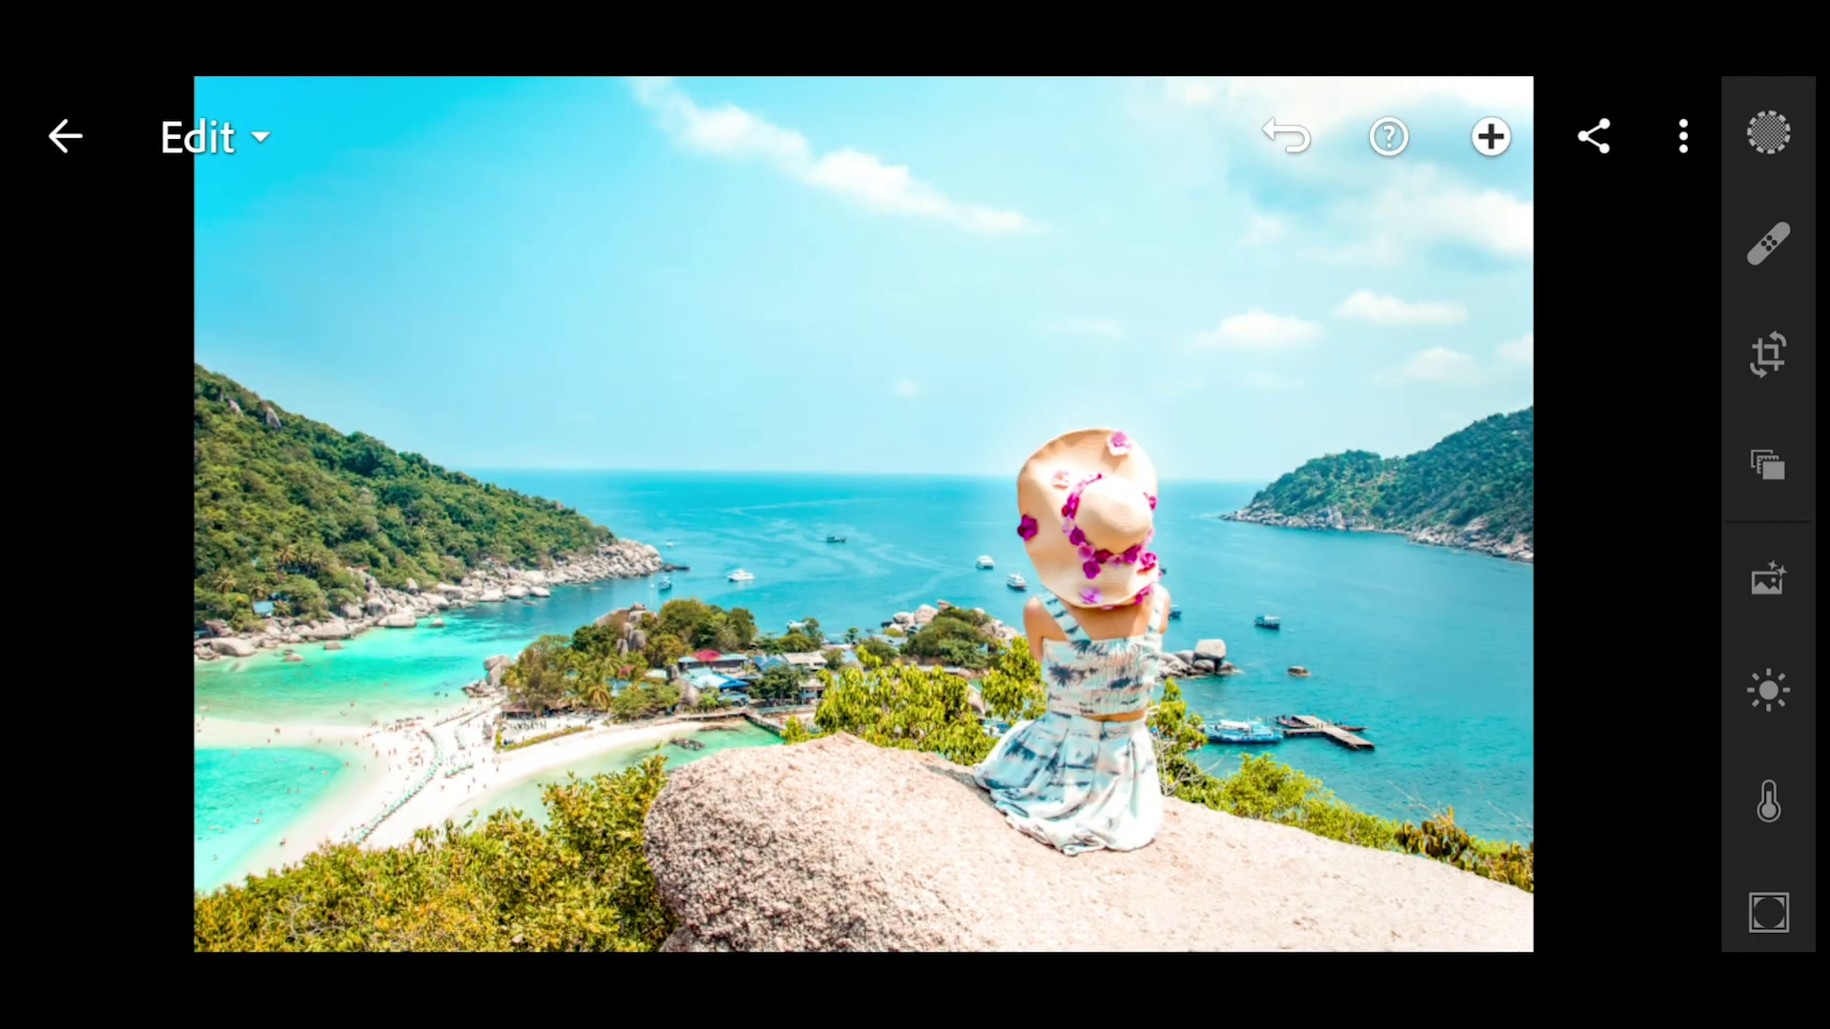
pyautogui.click(65, 136)
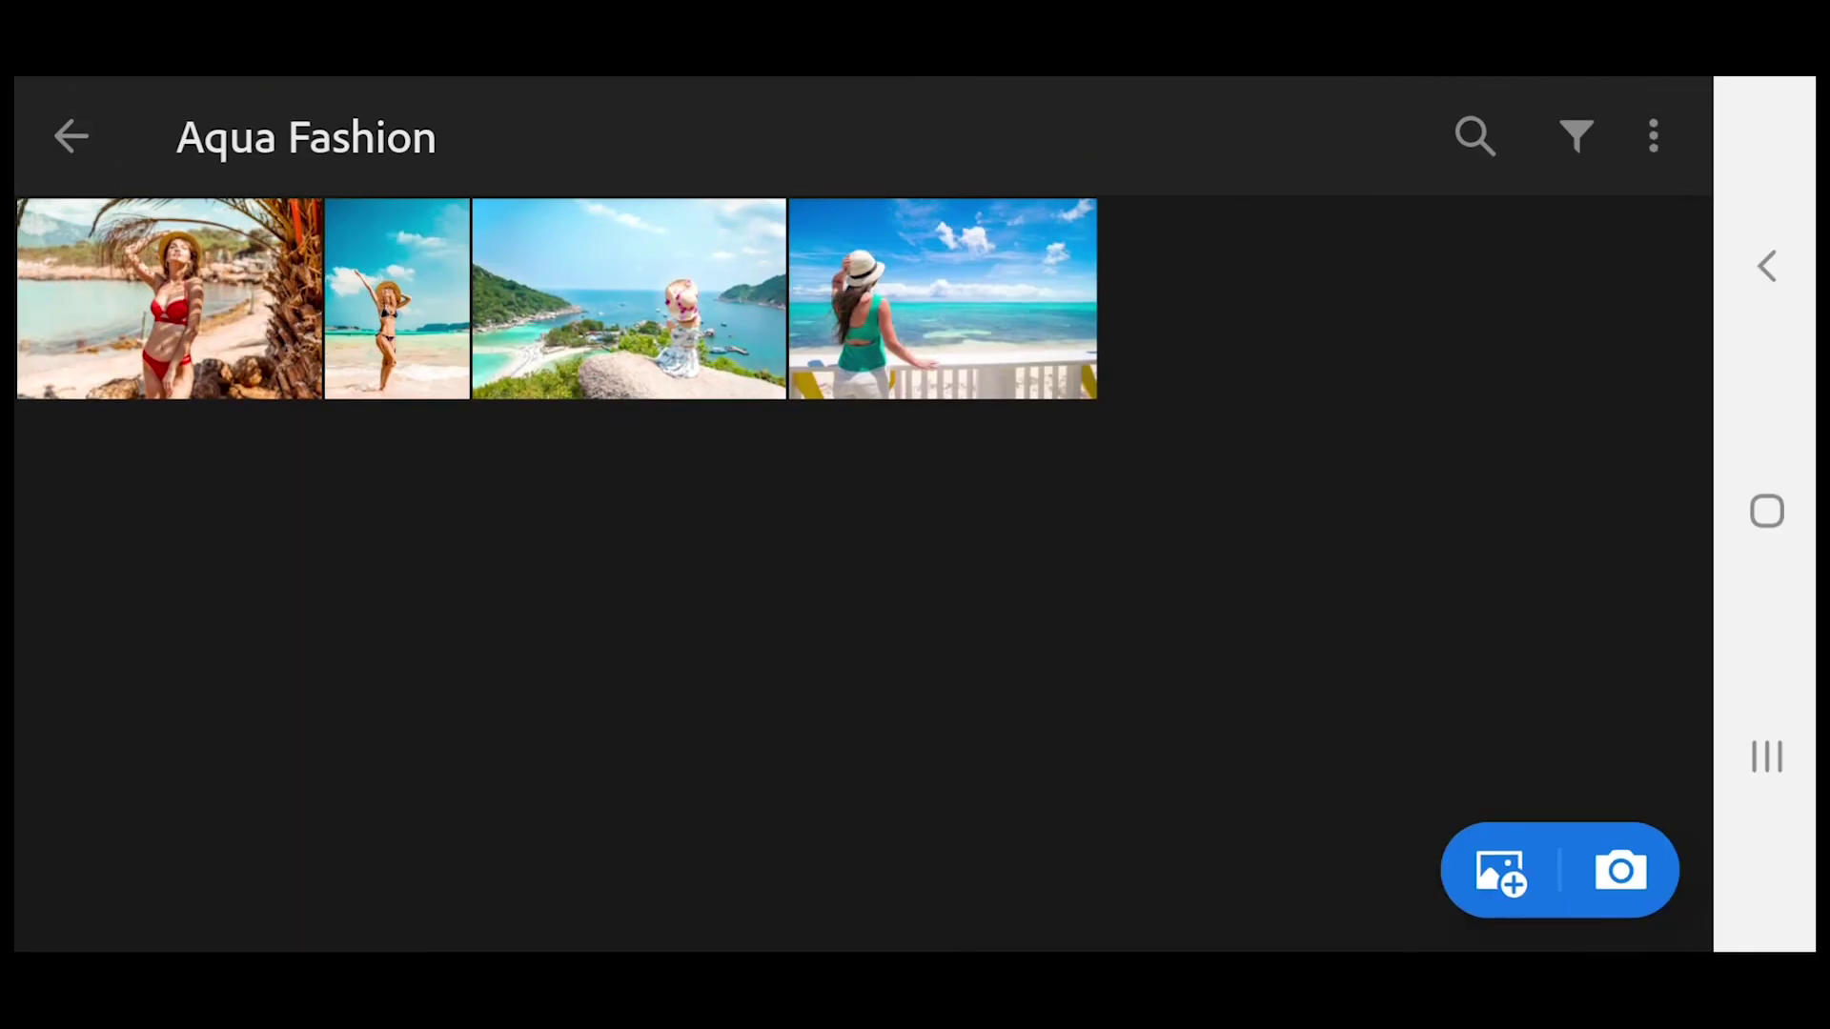
pyautogui.click(942, 298)
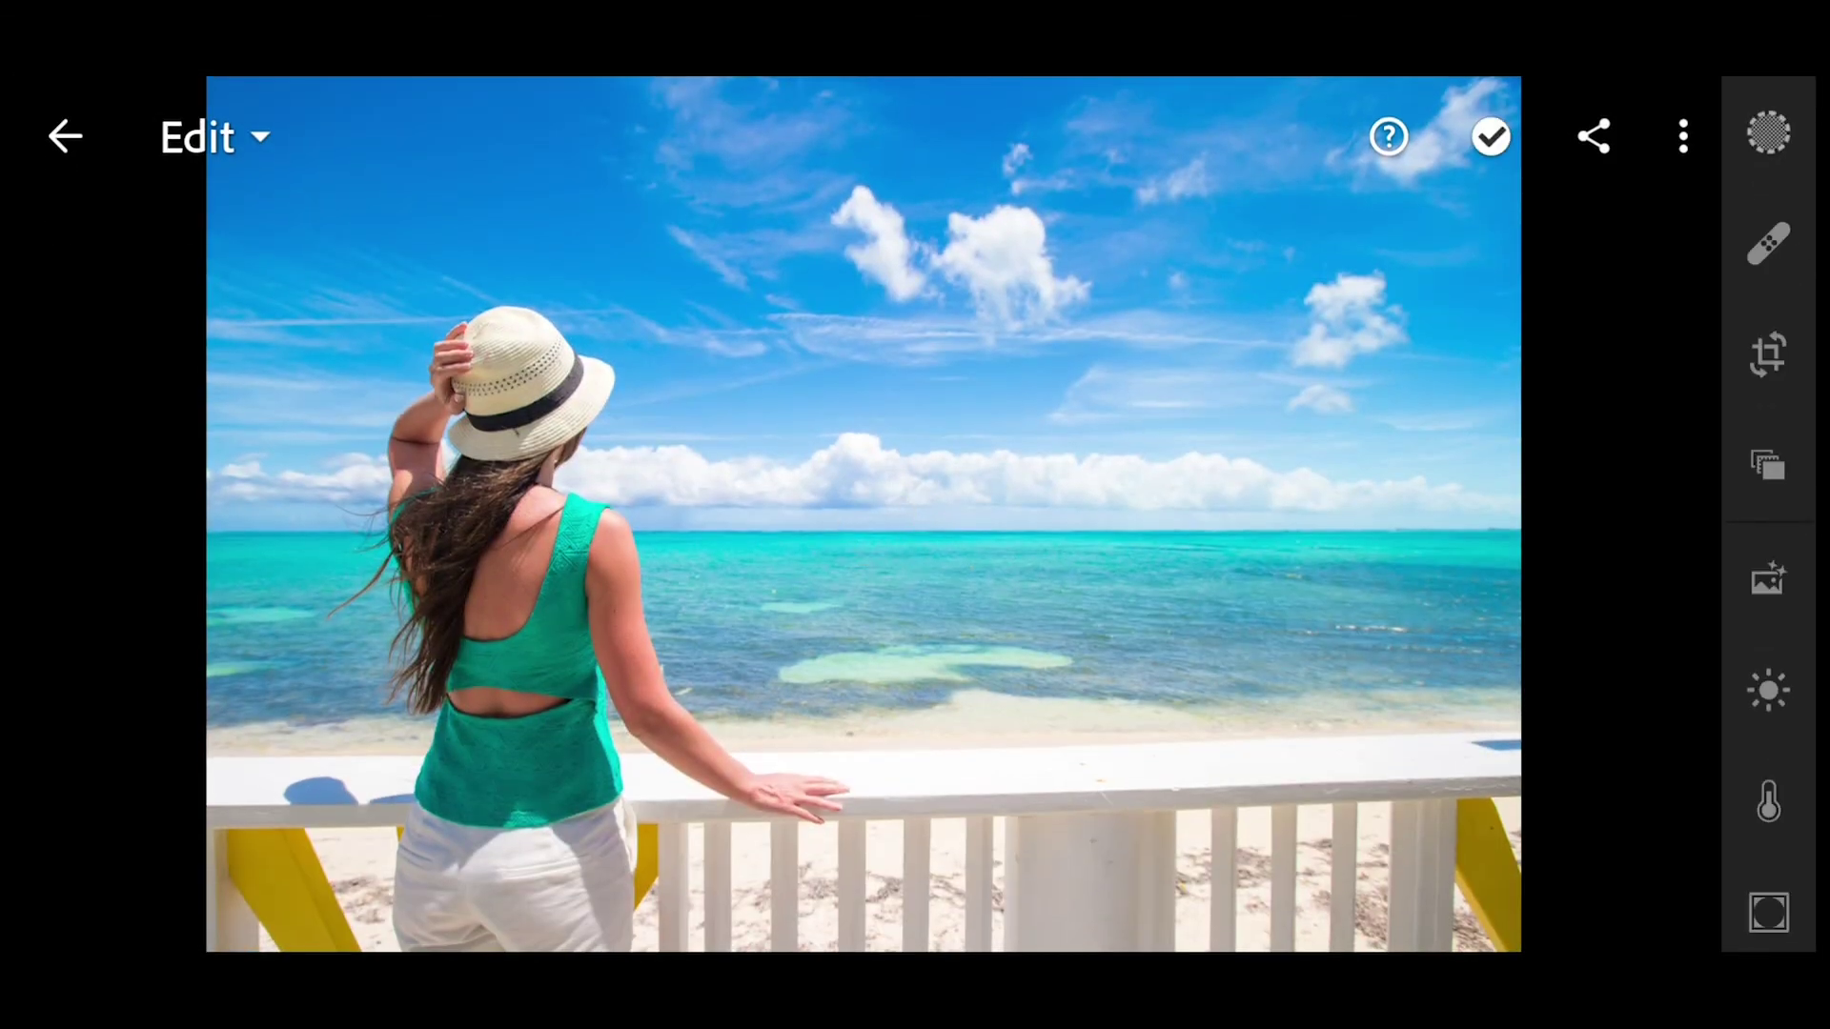
pyautogui.click(1683, 136)
pyautogui.click(1429, 881)
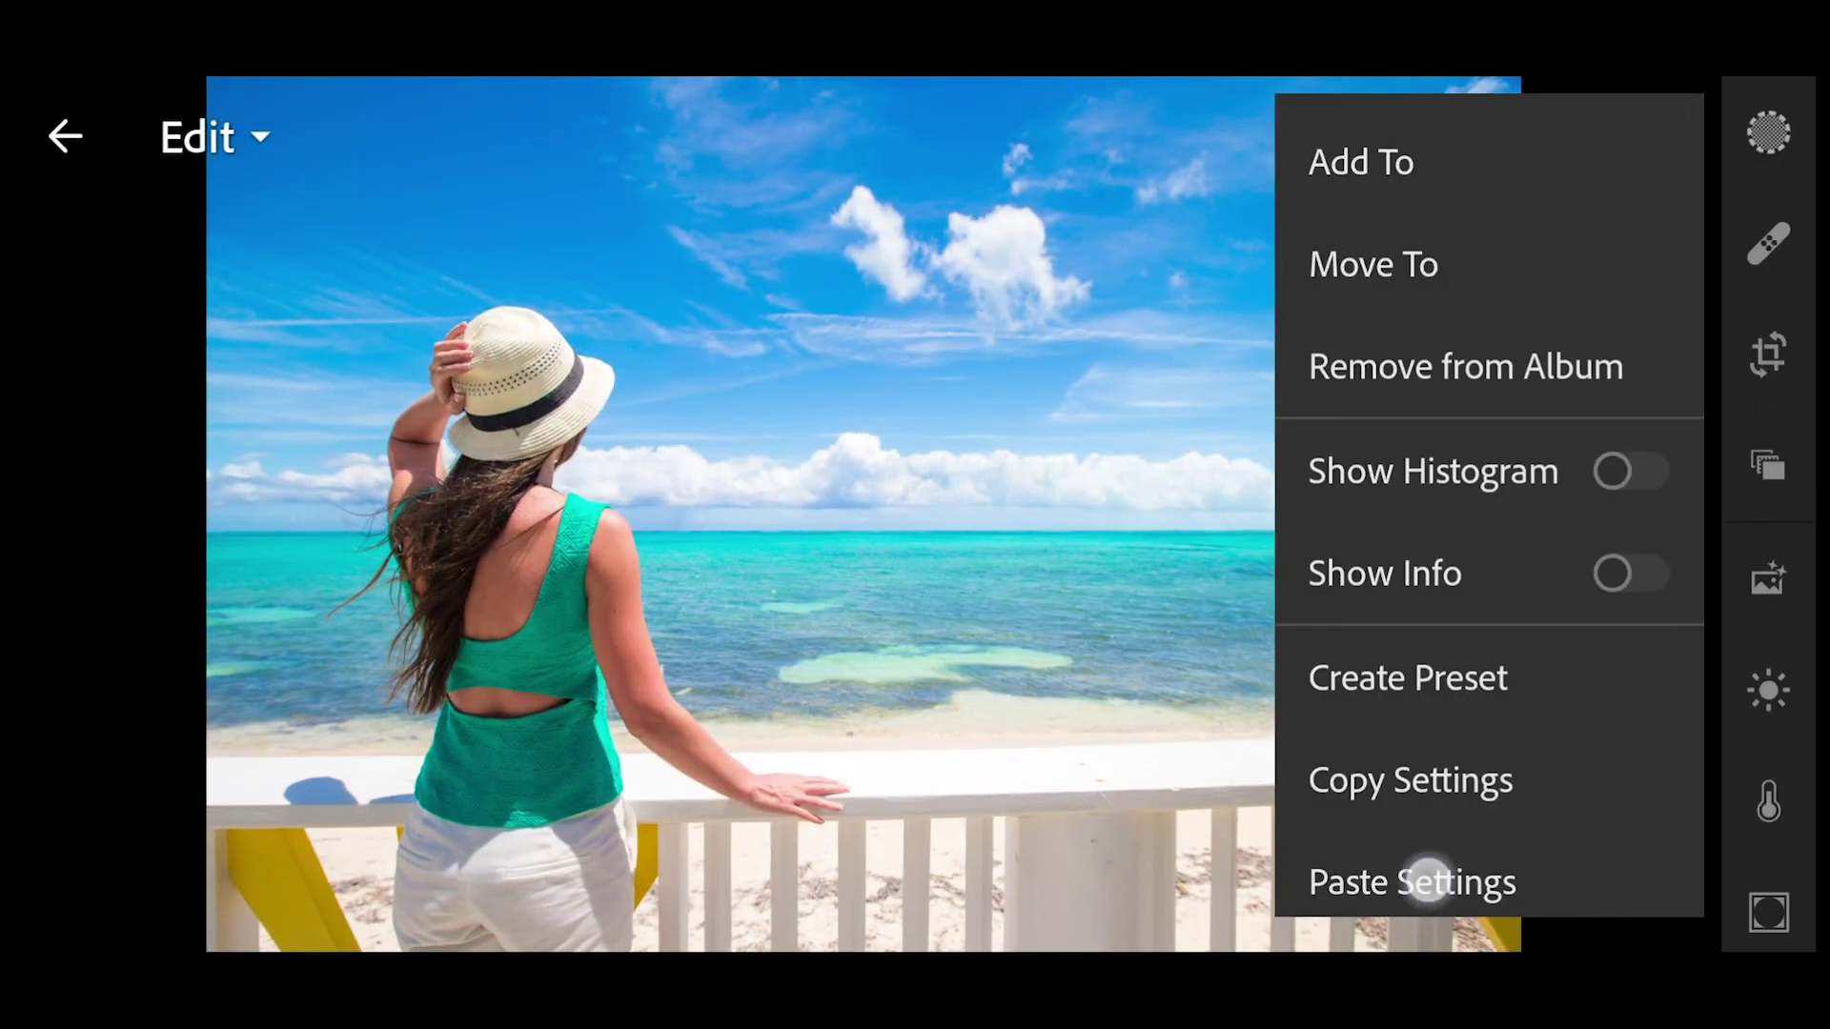